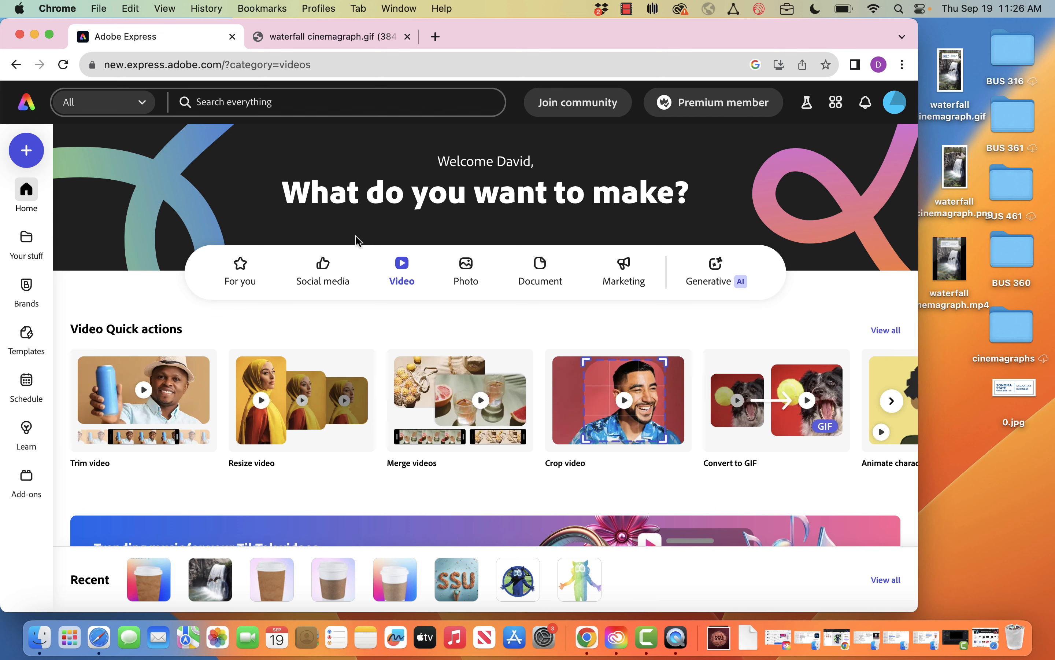
- Create a blank TikTok video project from the social media formats
click(313, 275)
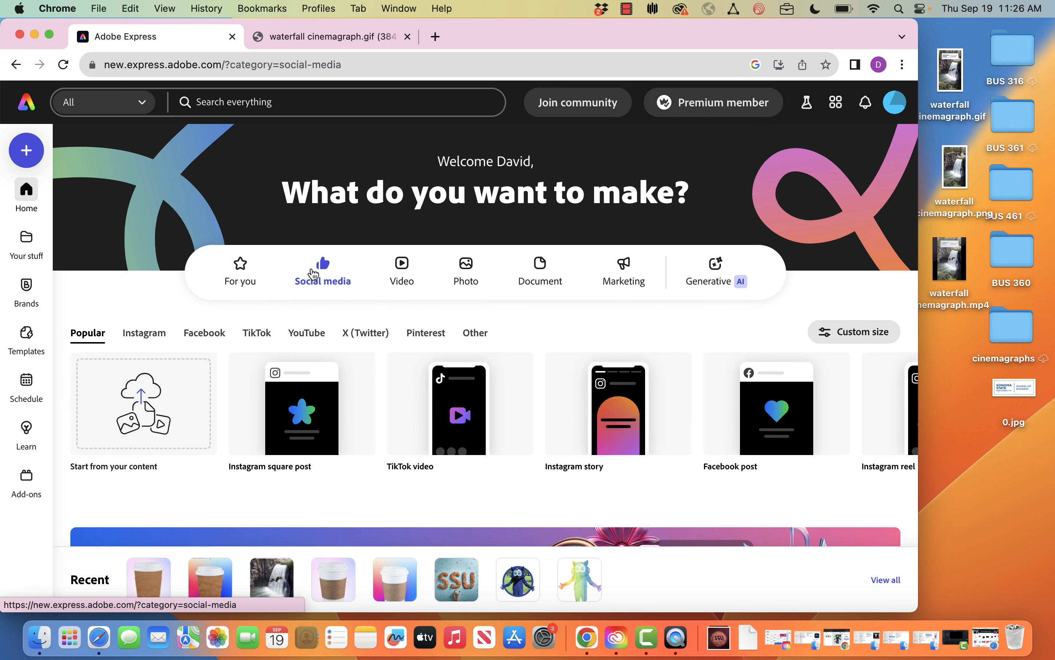
click(479, 442)
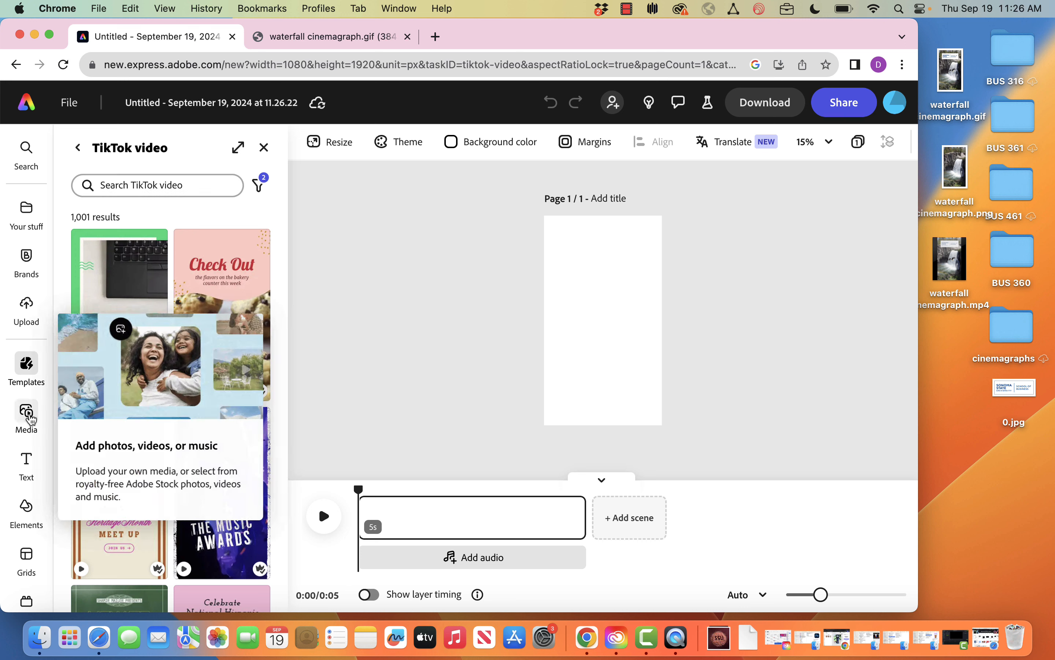
- Search the stock video library for "waterfall"
click(30, 416)
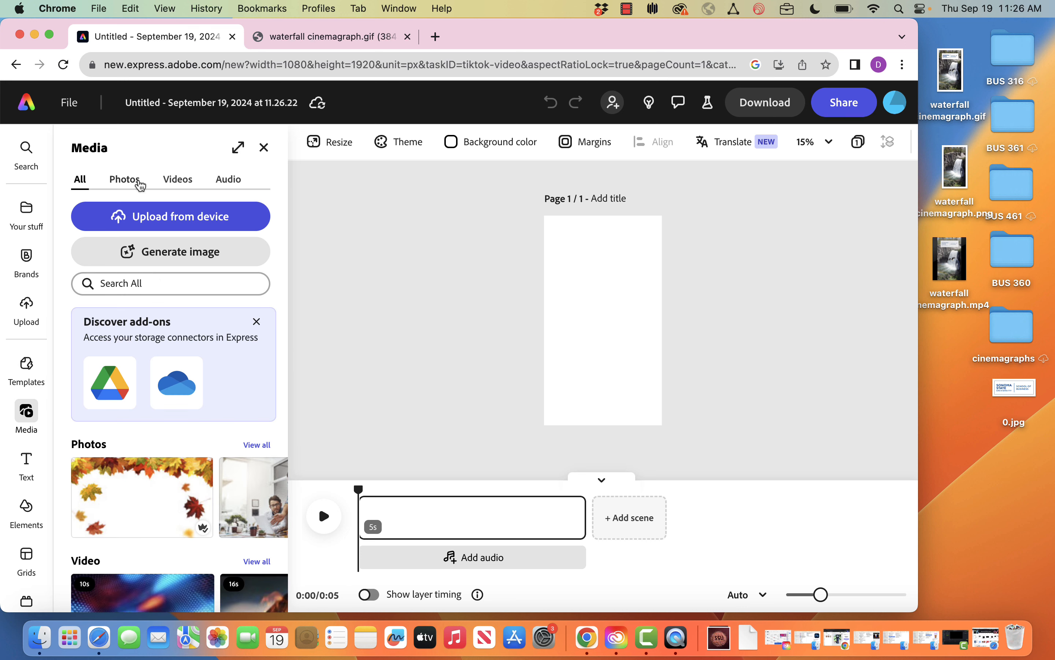
click(187, 179)
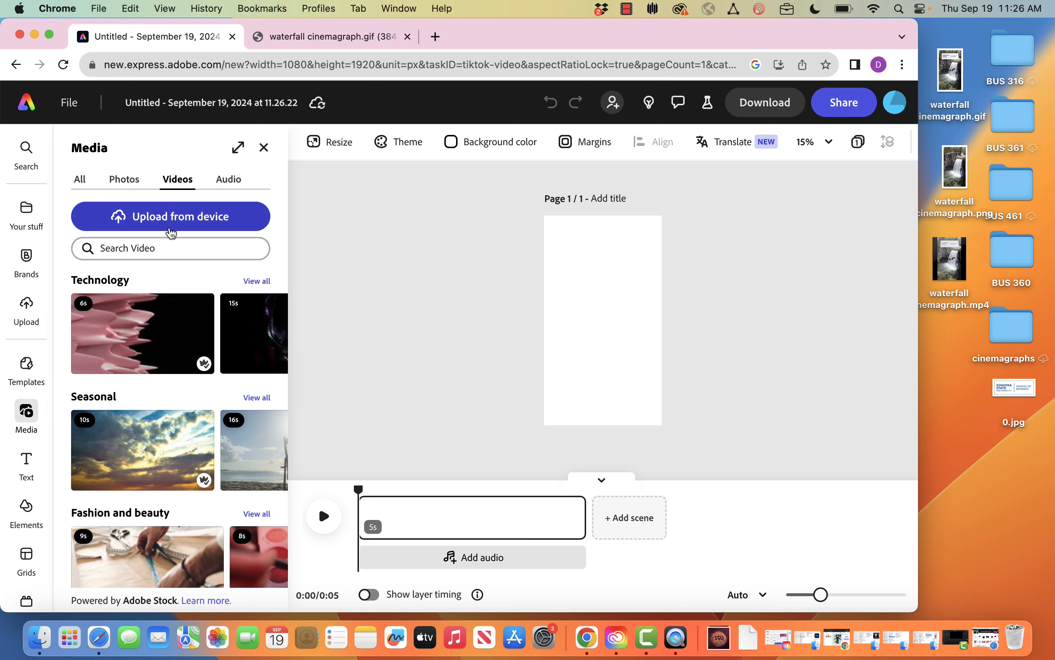
click(165, 253)
text(wa)
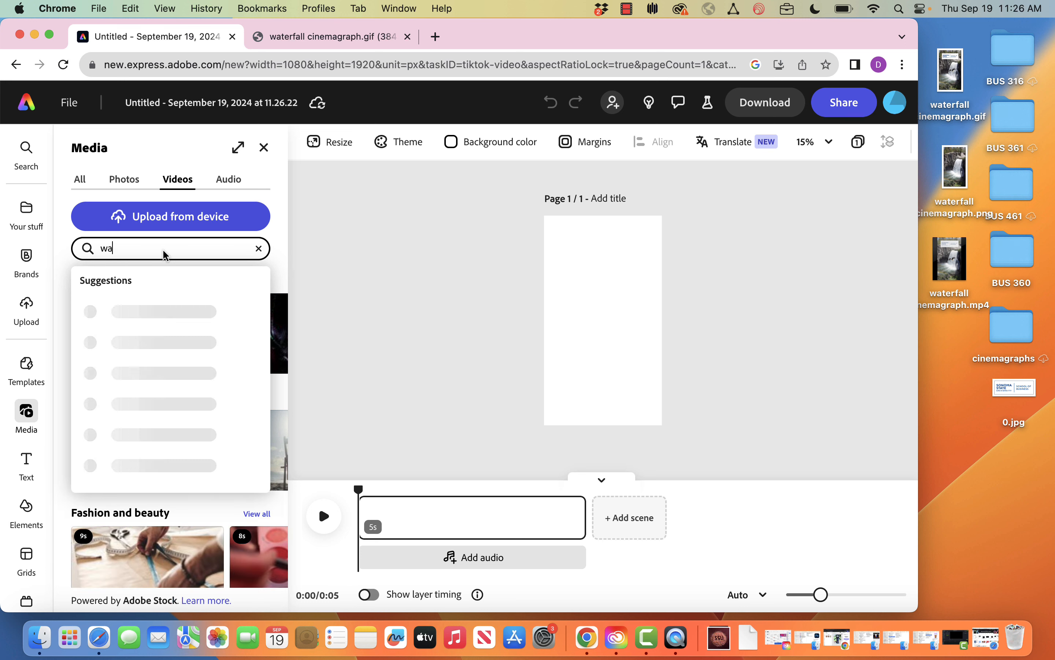
text(terfall)
key(Return)
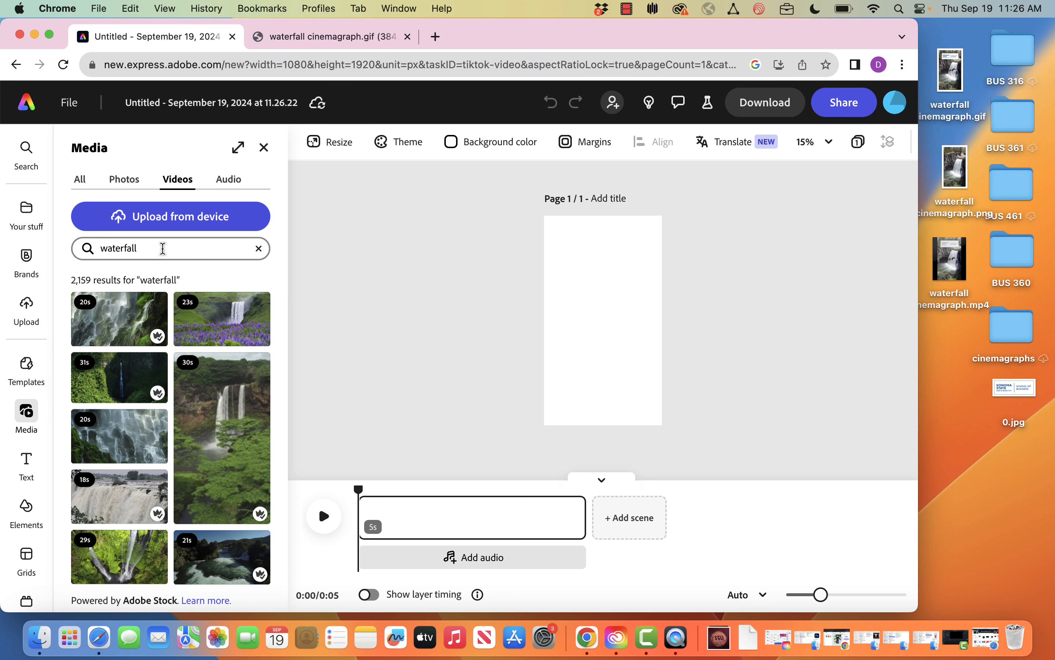
- Add the 14-second vertical waterfall clip with the rocky cliff as the full-page video, keeping only one copy
scroll(196, 477, down, 2)
scroll(197, 476, down, 10)
scroll(196, 476, down, 5)
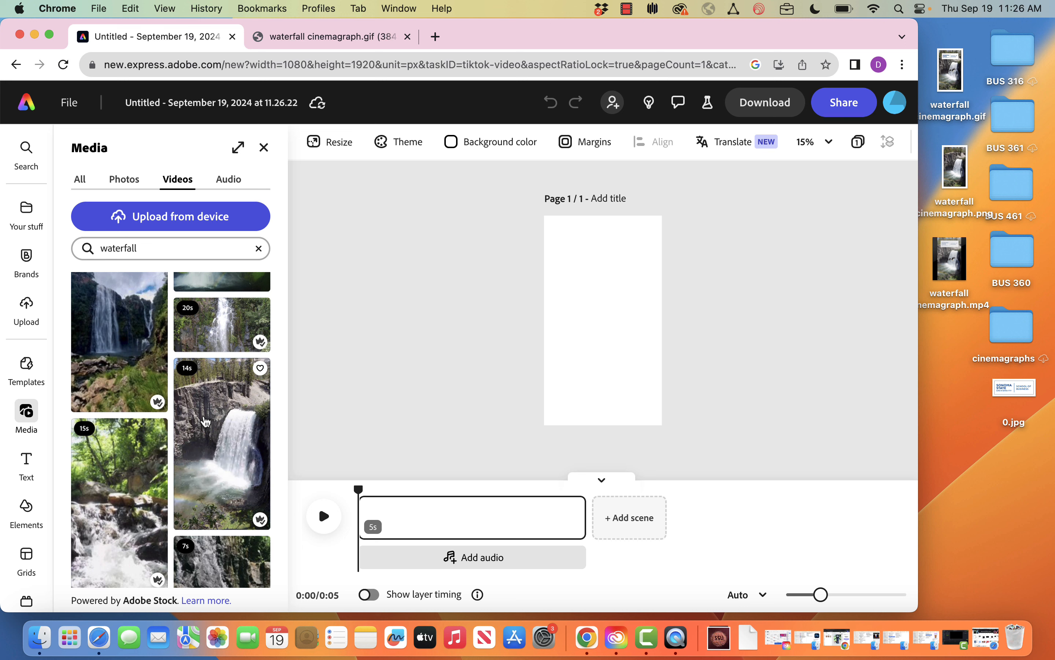
drag(205, 421, 487, 293)
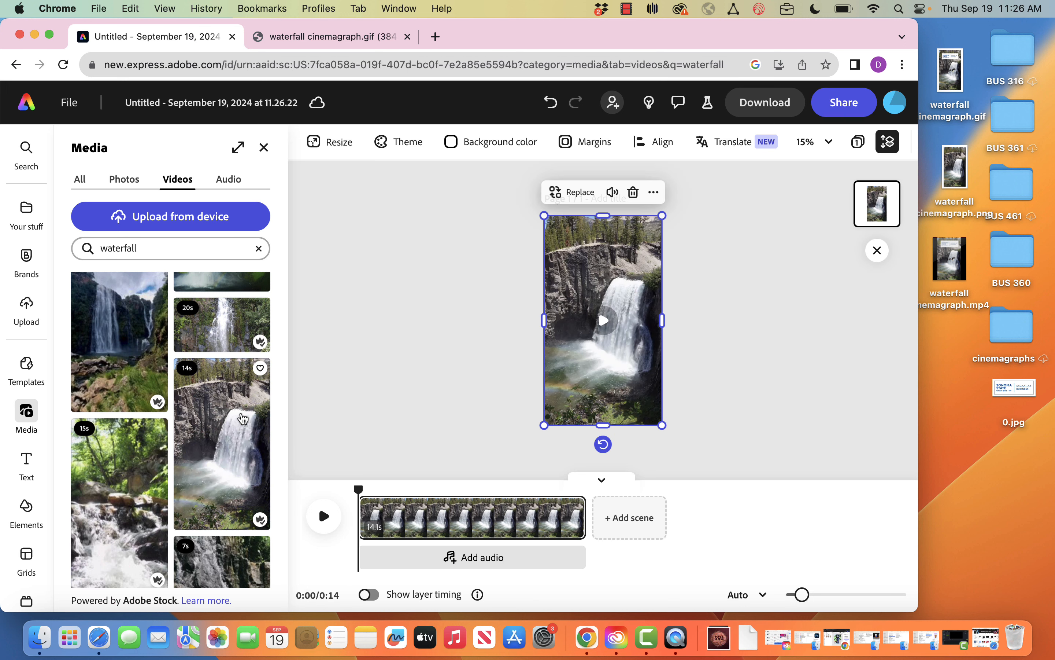
click(244, 418)
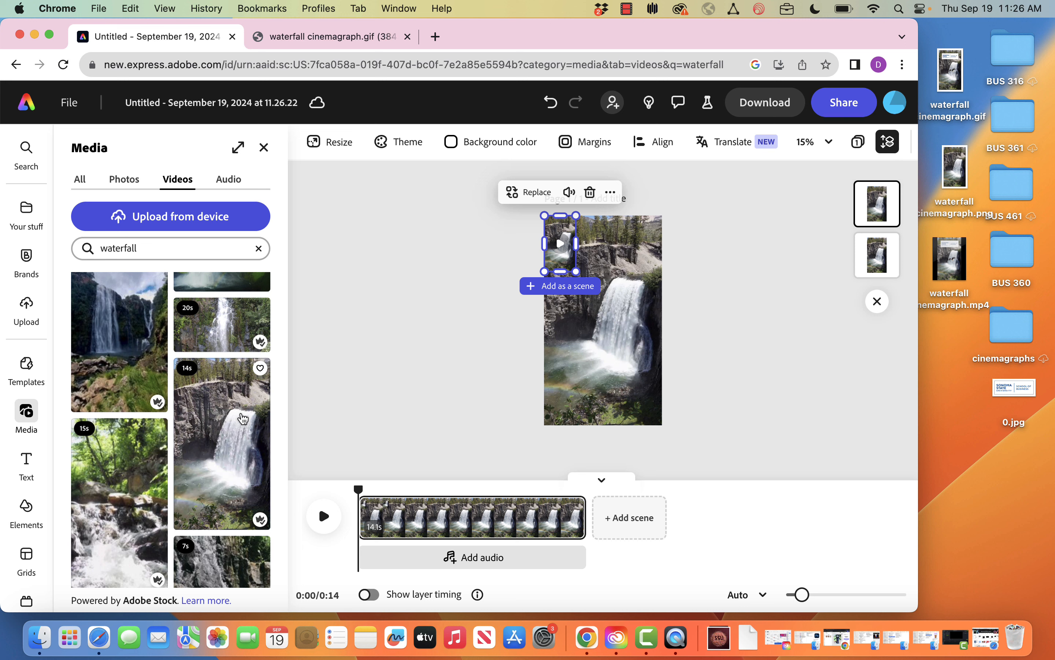
key(BackSpace)
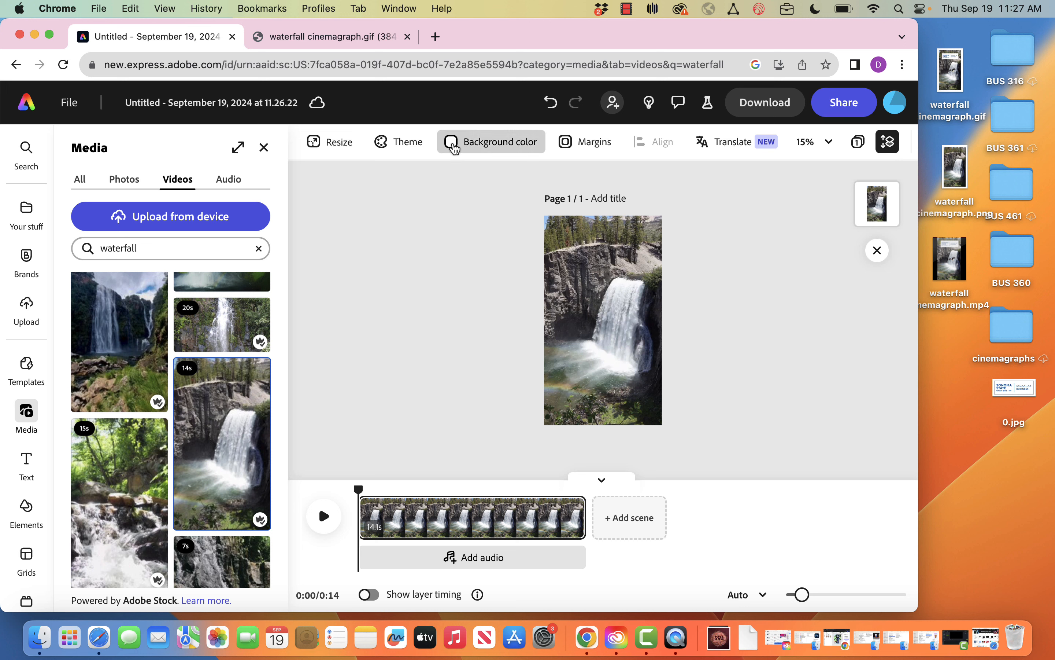
- Set the page's background color to No fill
click(453, 146)
click(541, 250)
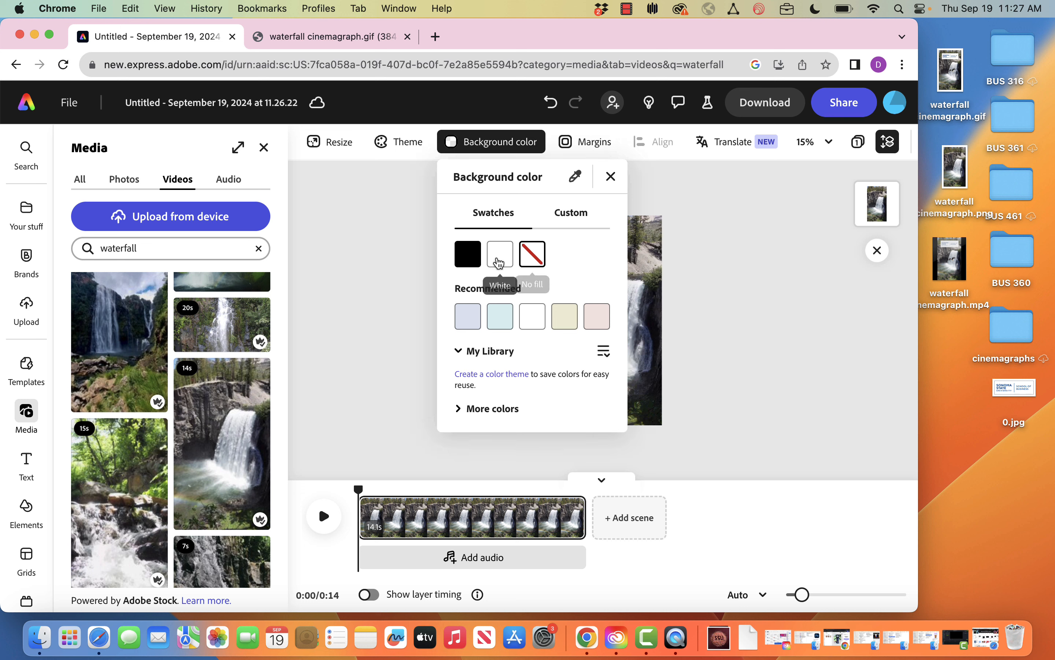
click(385, 235)
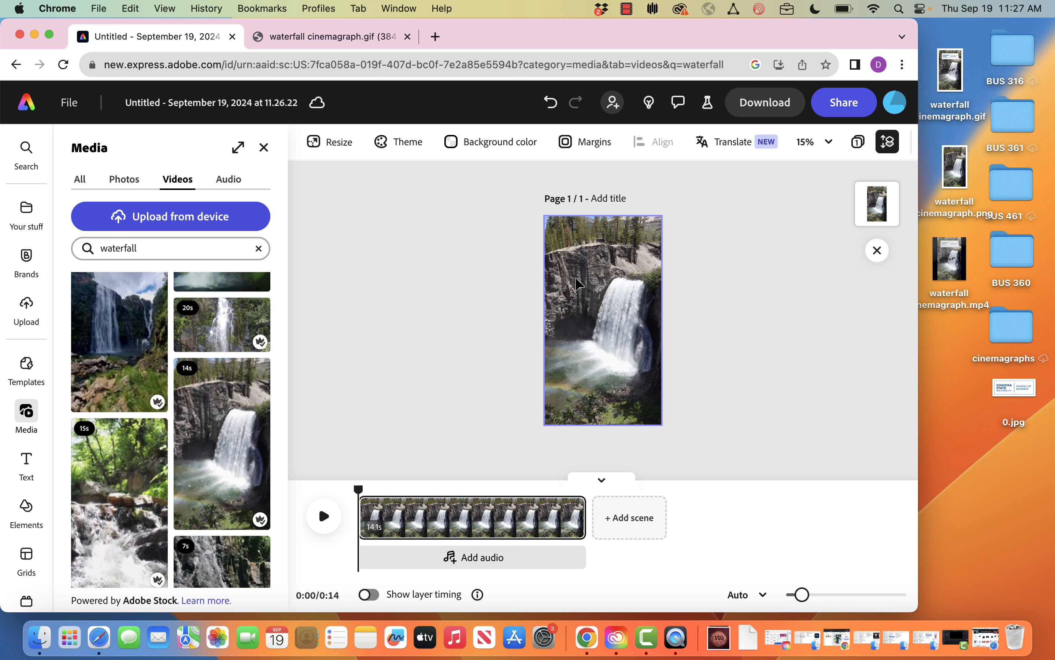
- Move the playhead to about 0:07 and download that frame as a Transparent PNG
drag(358, 492, 472, 492)
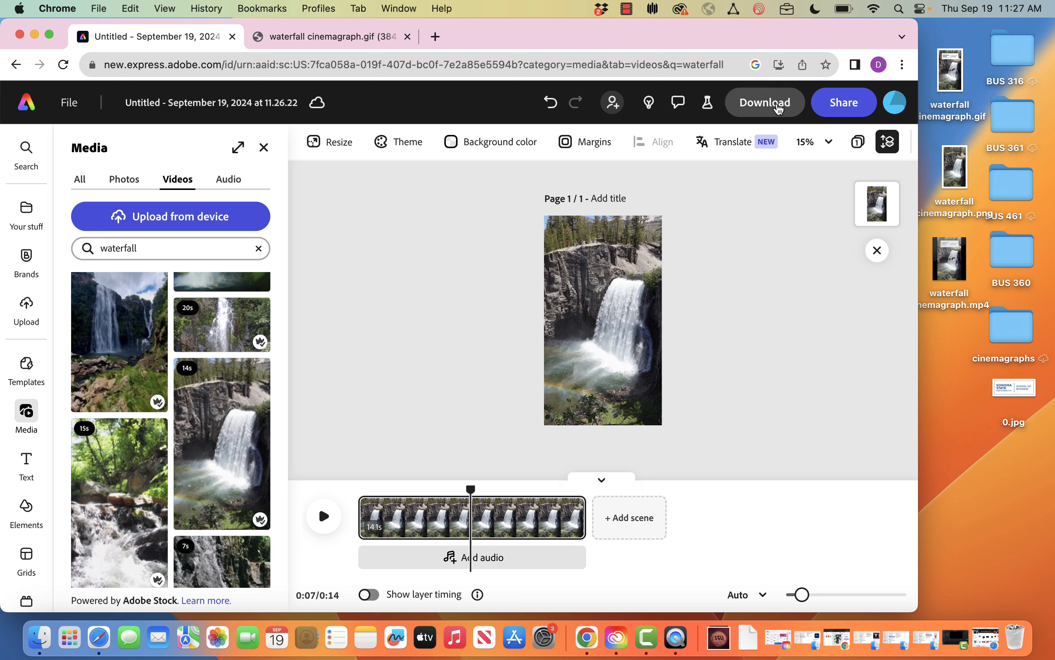
click(779, 110)
click(757, 209)
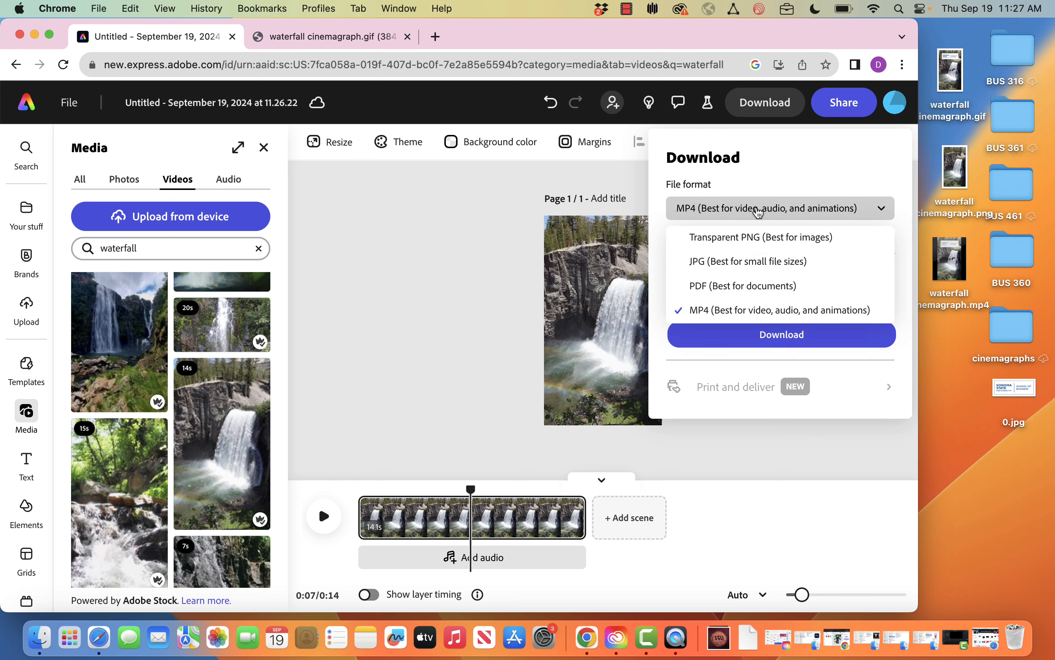
click(758, 238)
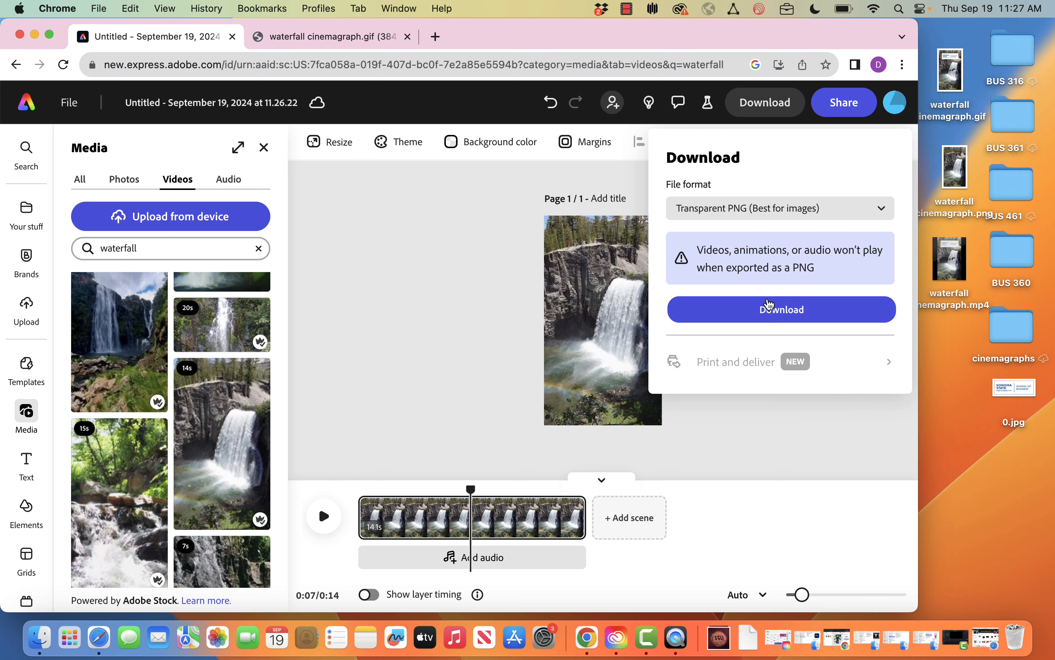
click(770, 310)
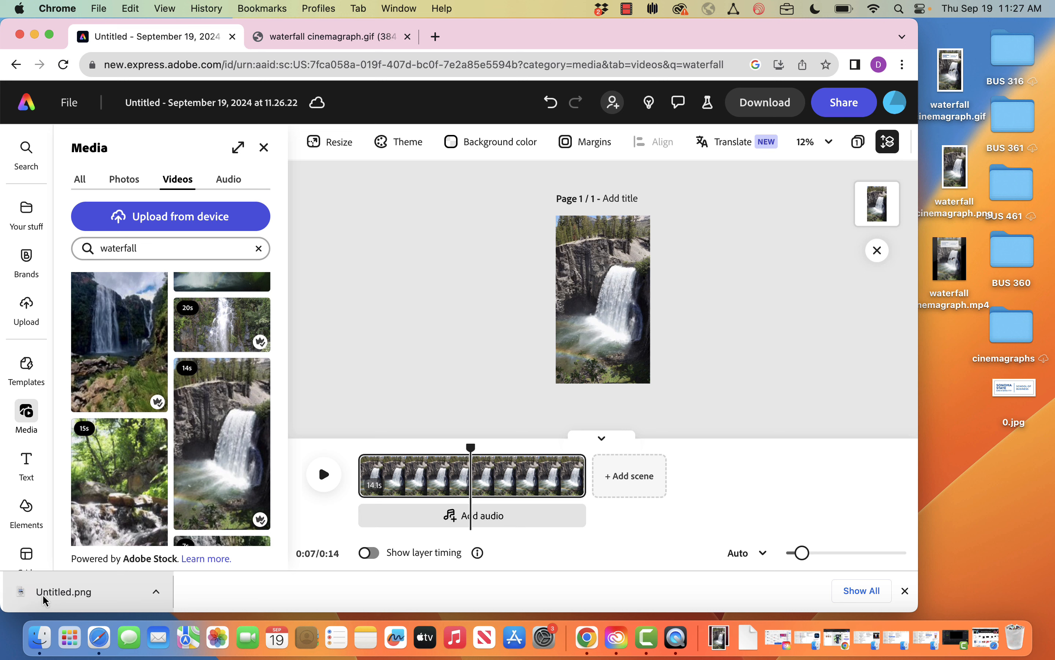
- Place the downloaded Untitled.png in the same scene as a layer exactly covering the waterfall video
drag(43, 599, 724, 506)
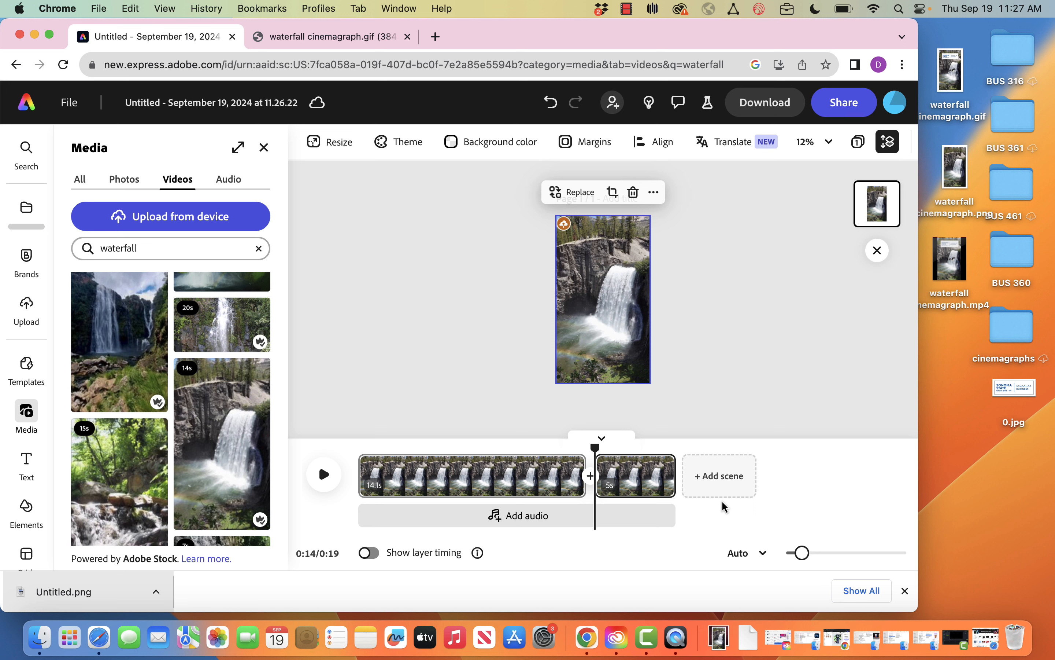
key(super+z)
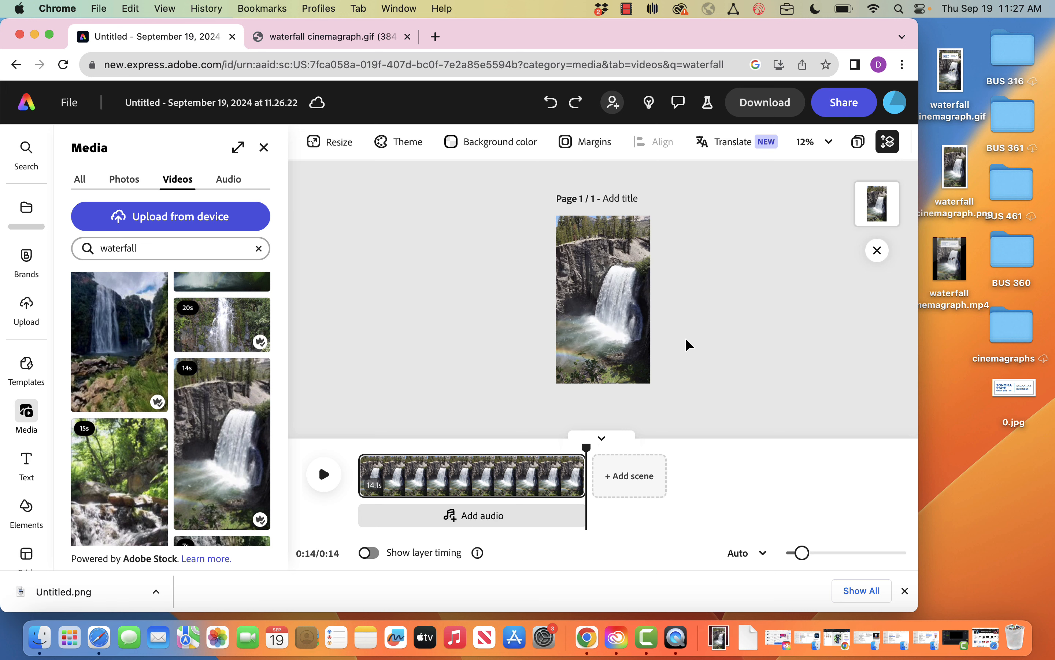
drag(62, 597, 391, 290)
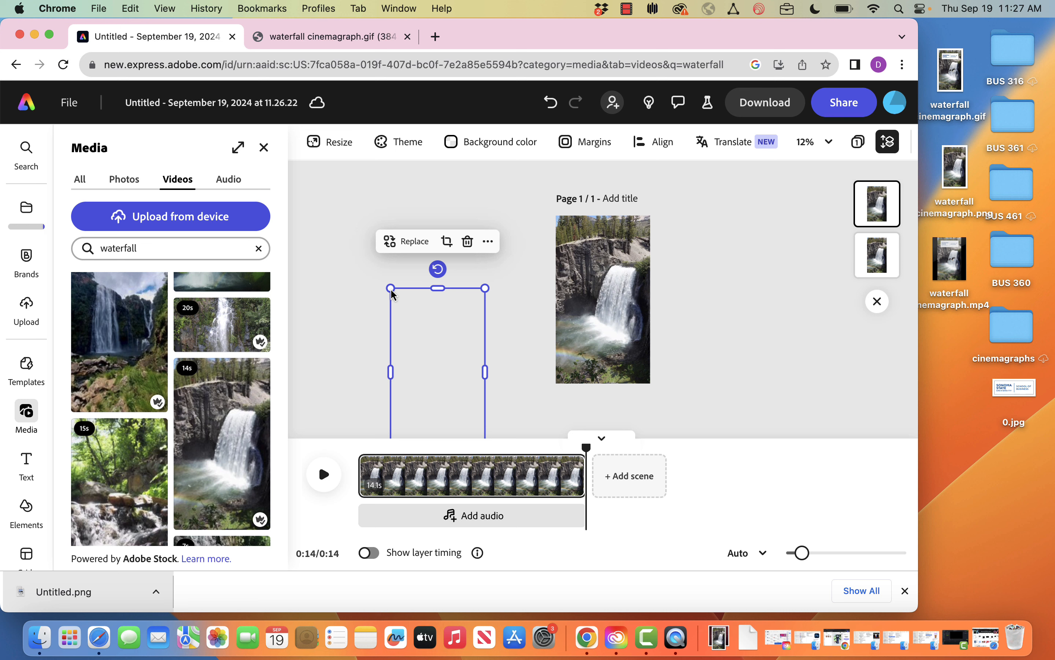
drag(424, 360, 589, 286)
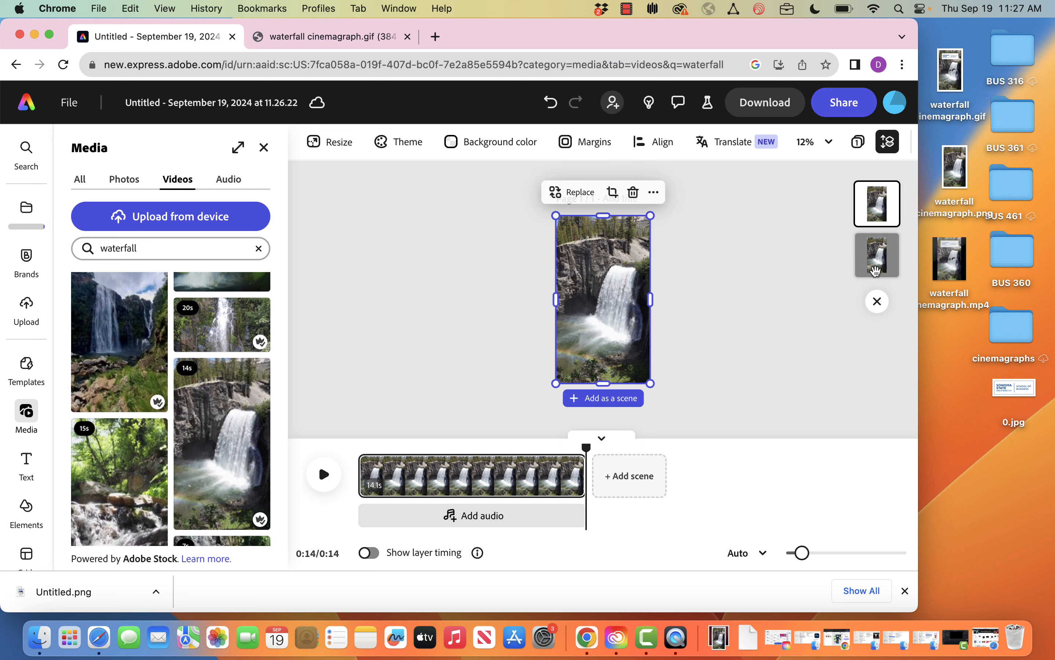
- Preview the video beneath the still image with the image's opacity at 0%, and restore the image to 100%
click(875, 270)
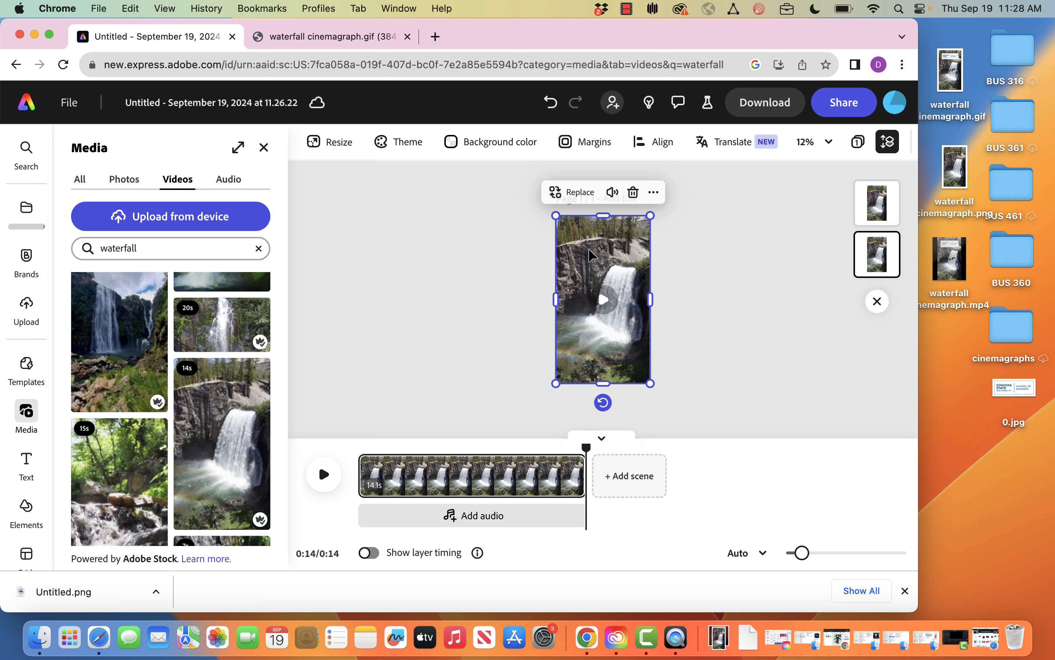
click(592, 257)
drag(215, 459, 55, 464)
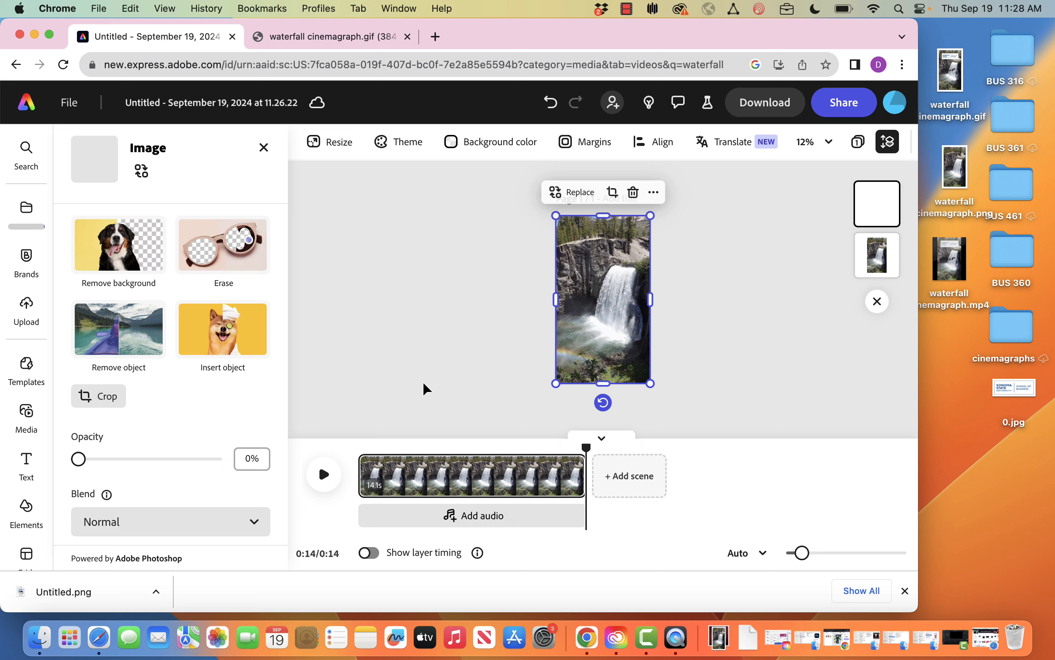
click(324, 475)
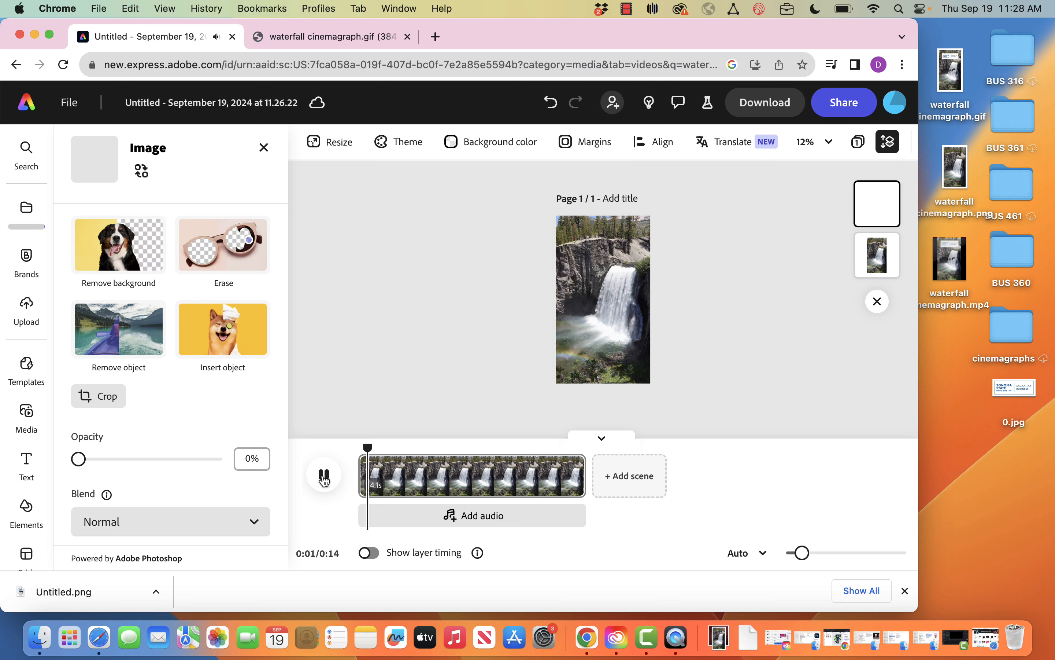
click(324, 476)
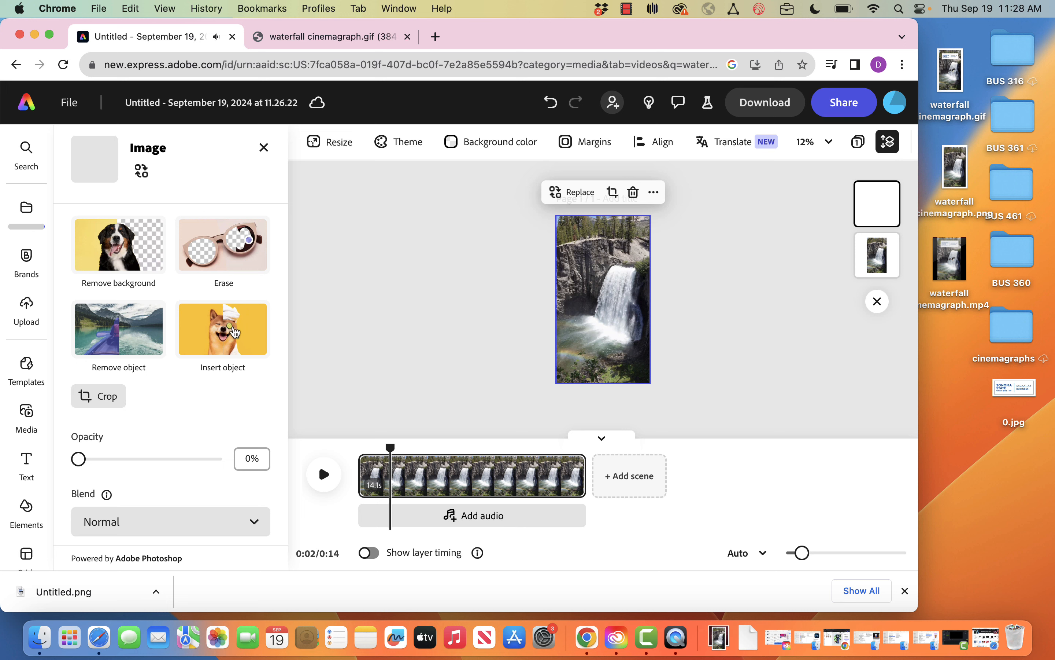
drag(80, 458, 215, 458)
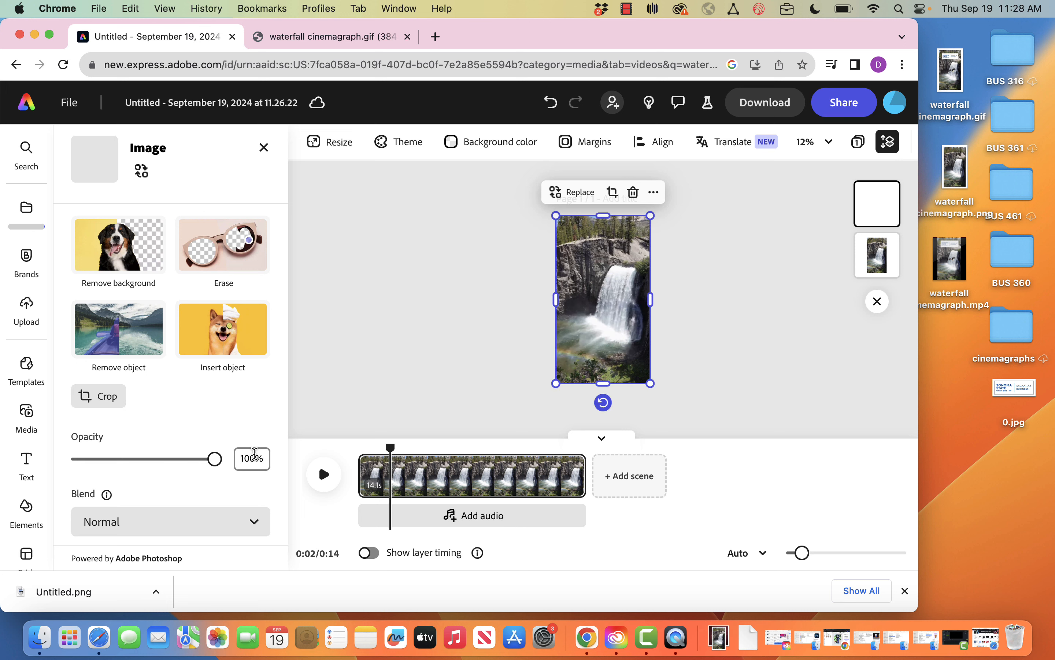
- Set the video layer's opacity to 0% and preview the scene from the start
click(865, 249)
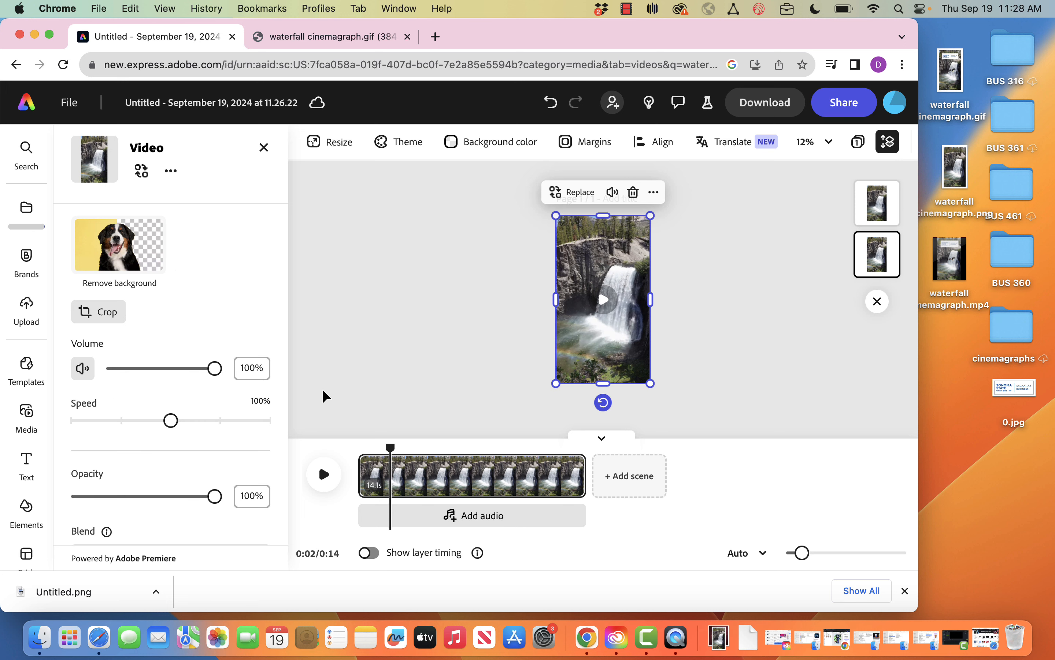
drag(218, 501, 66, 509)
drag(390, 447, 338, 455)
click(324, 475)
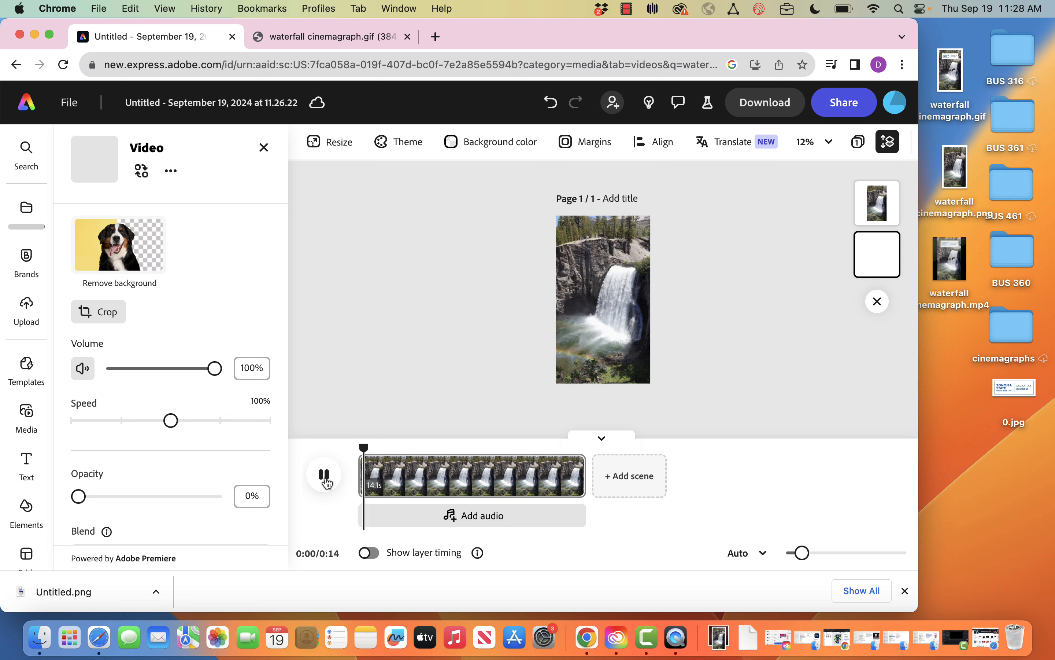
click(326, 478)
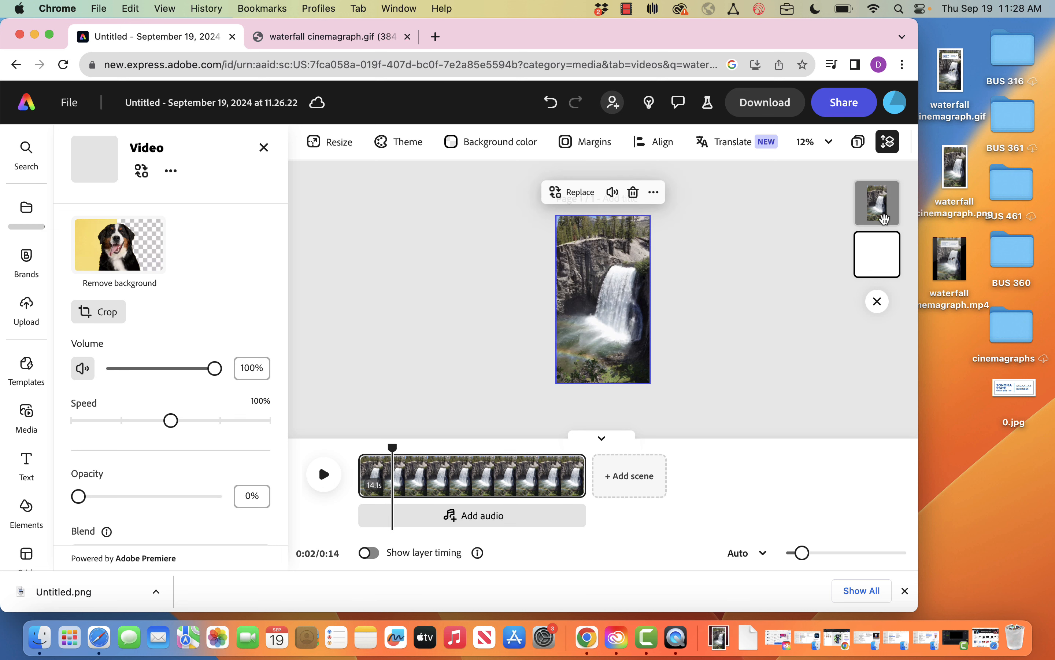
- Erase the main curtain of falling water from the still image layer using the Quick selection brush at size 40
click(883, 214)
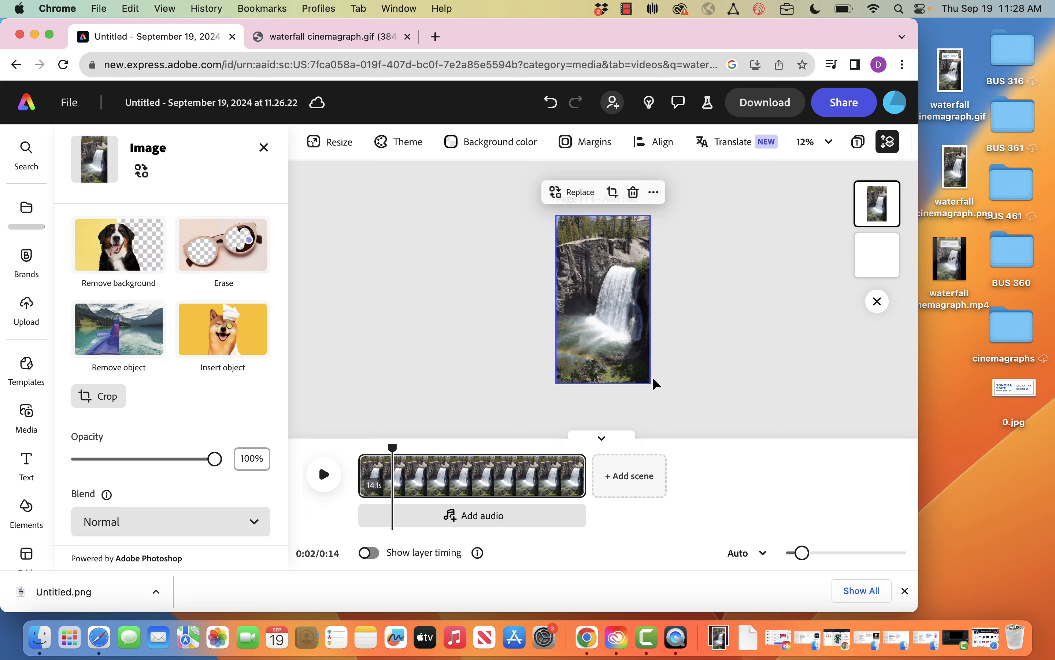
click(606, 438)
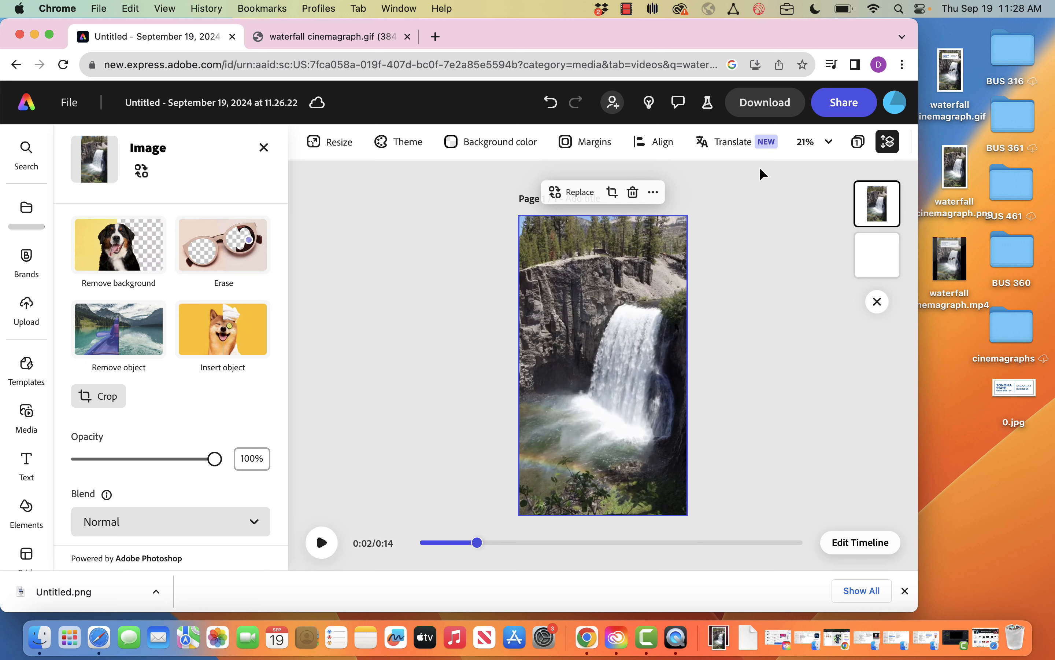
click(815, 142)
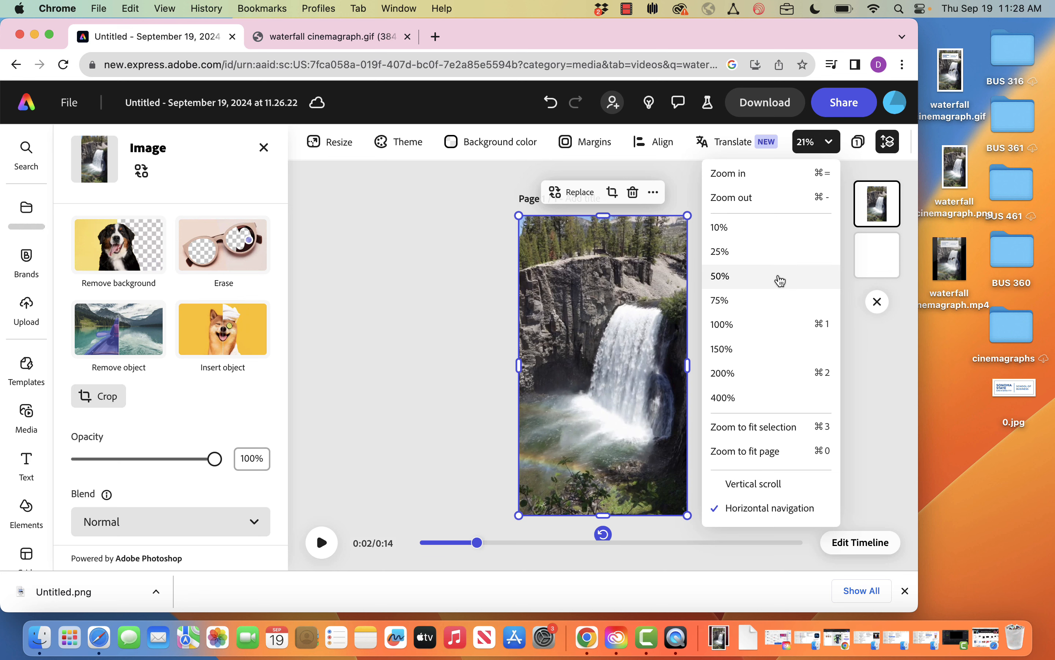
click(781, 279)
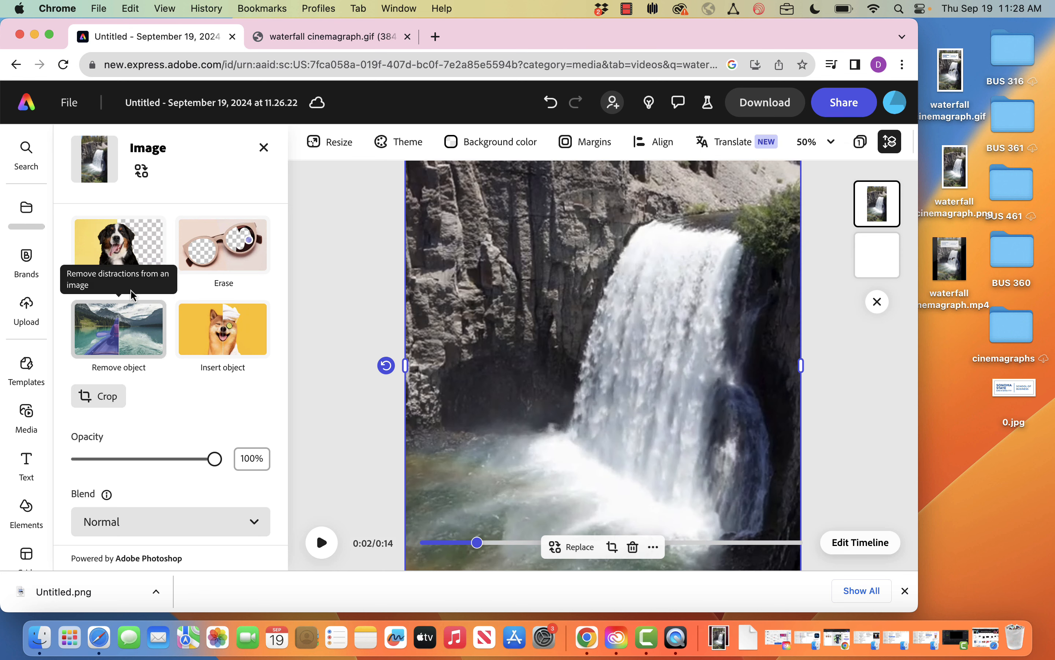
click(236, 245)
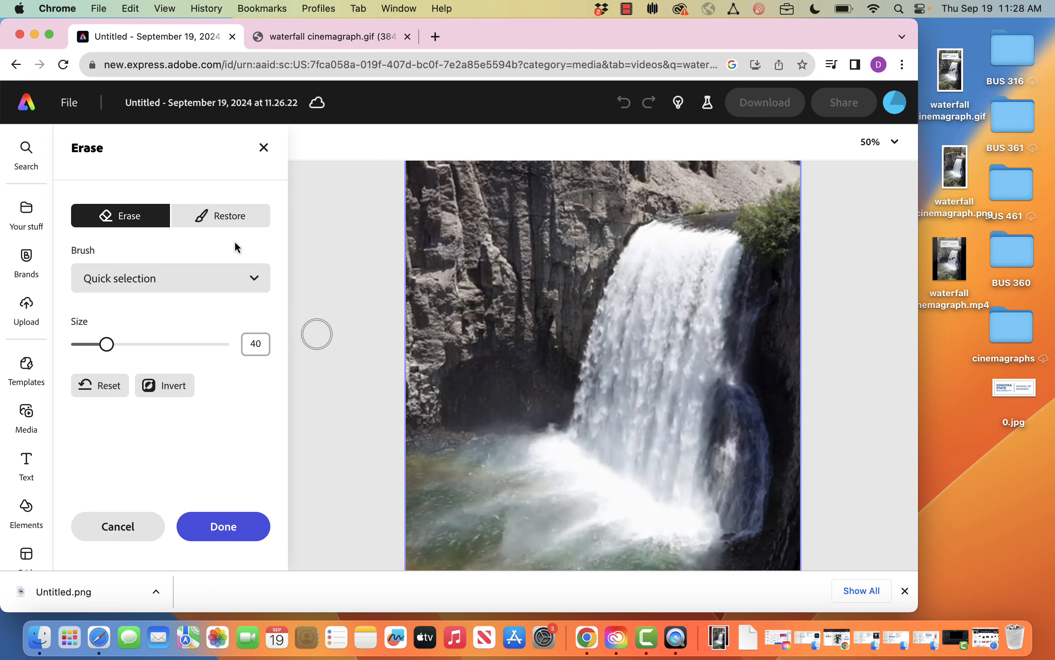
click(662, 254)
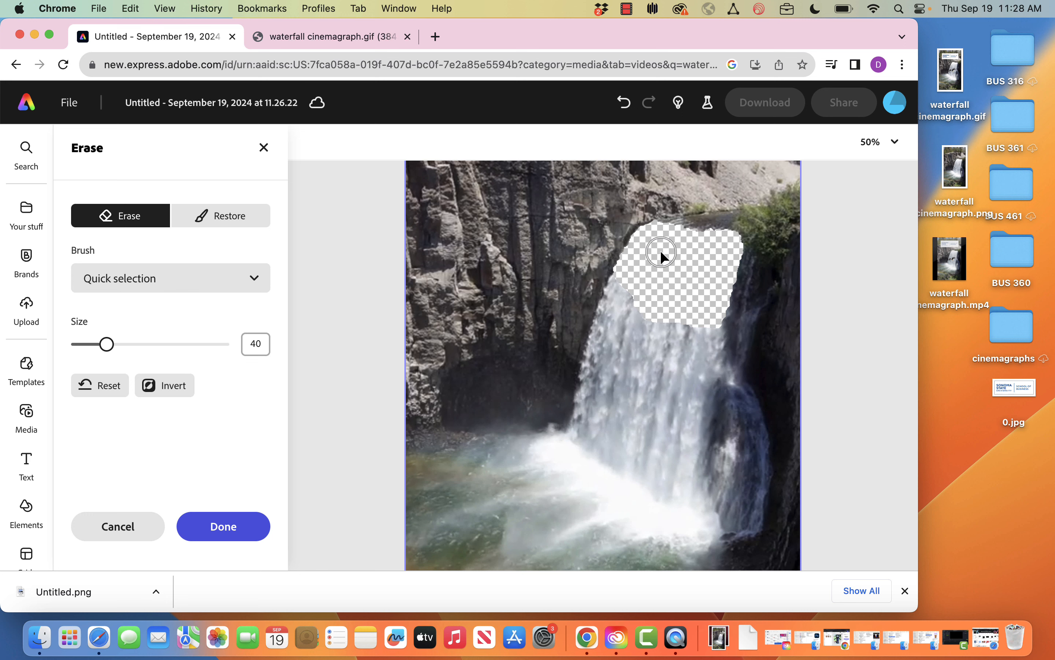
click(633, 307)
scroll(654, 332, up, 1)
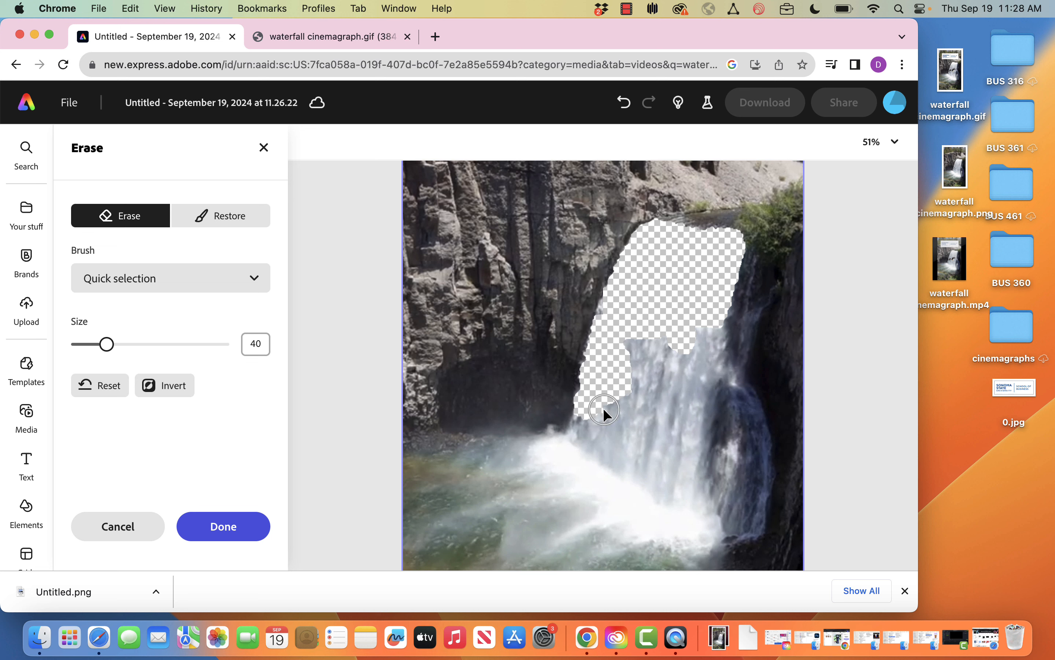
click(647, 353)
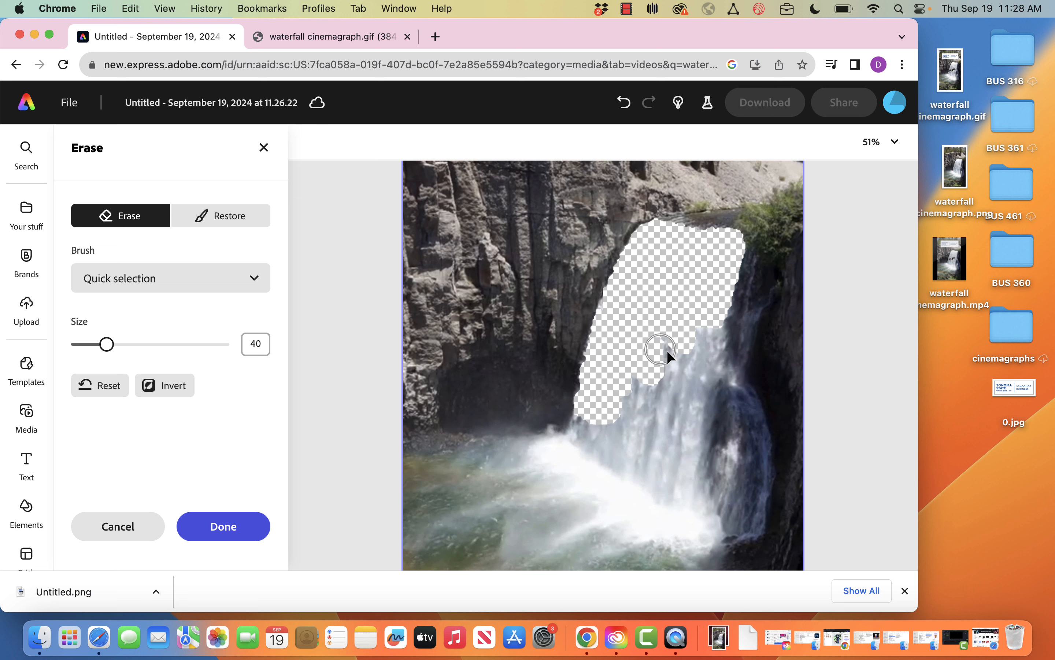
click(696, 356)
mouse_move(668, 367)
mouse_down()
mouse_move(669, 390)
mouse_move(634, 376)
mouse_up()
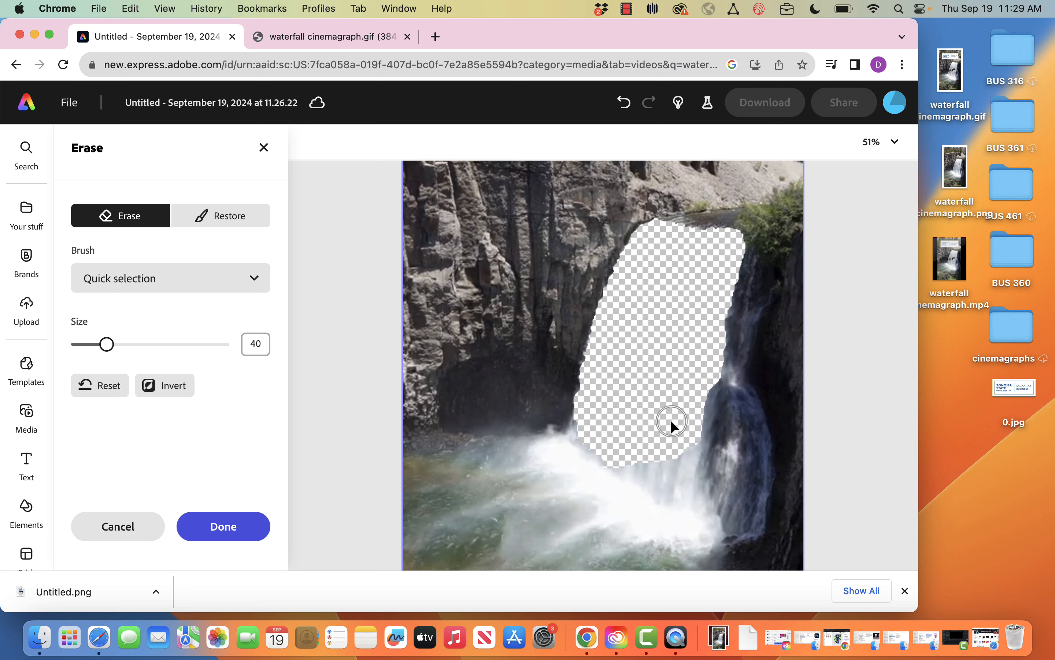
drag(665, 474, 636, 468)
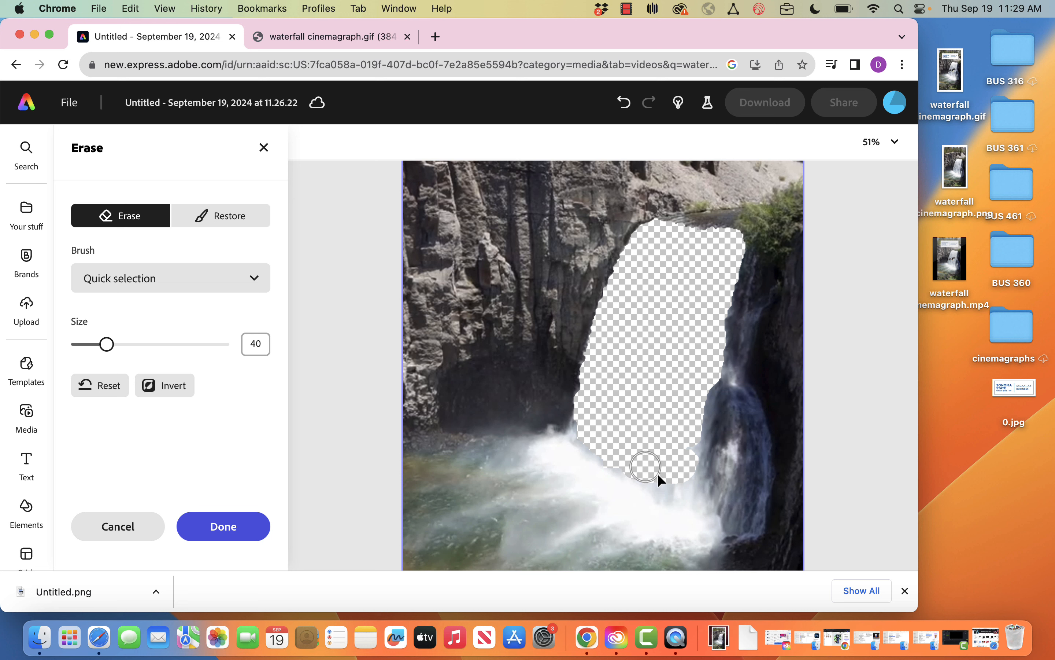
click(682, 483)
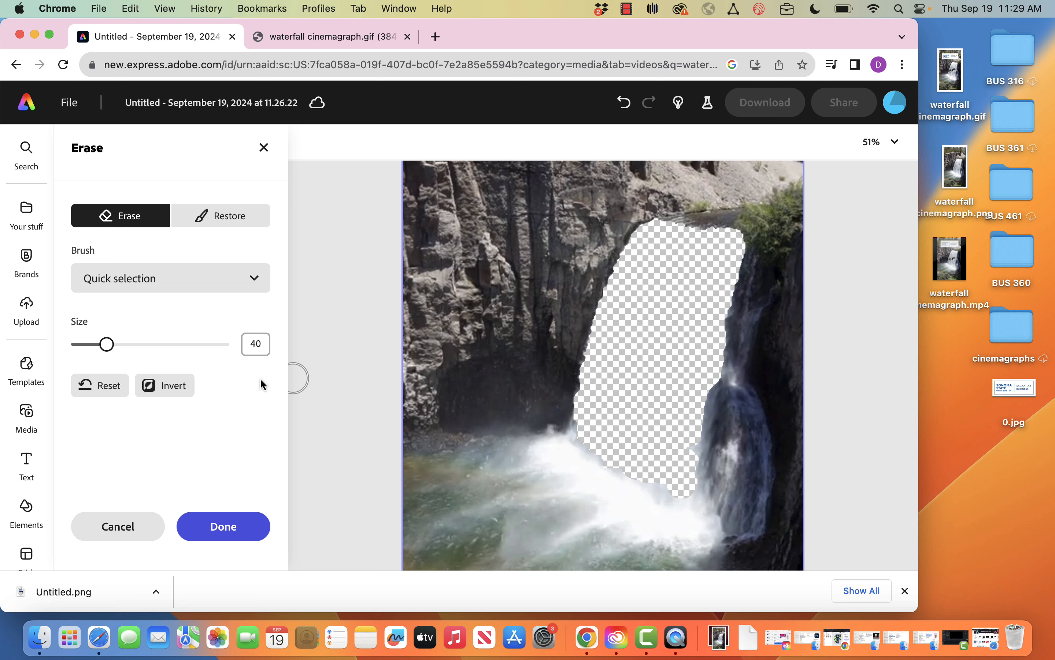
- Clean up the lower and side edges of the erased waterfall area with the Circle brush at size 40, and apply the erasure
click(142, 290)
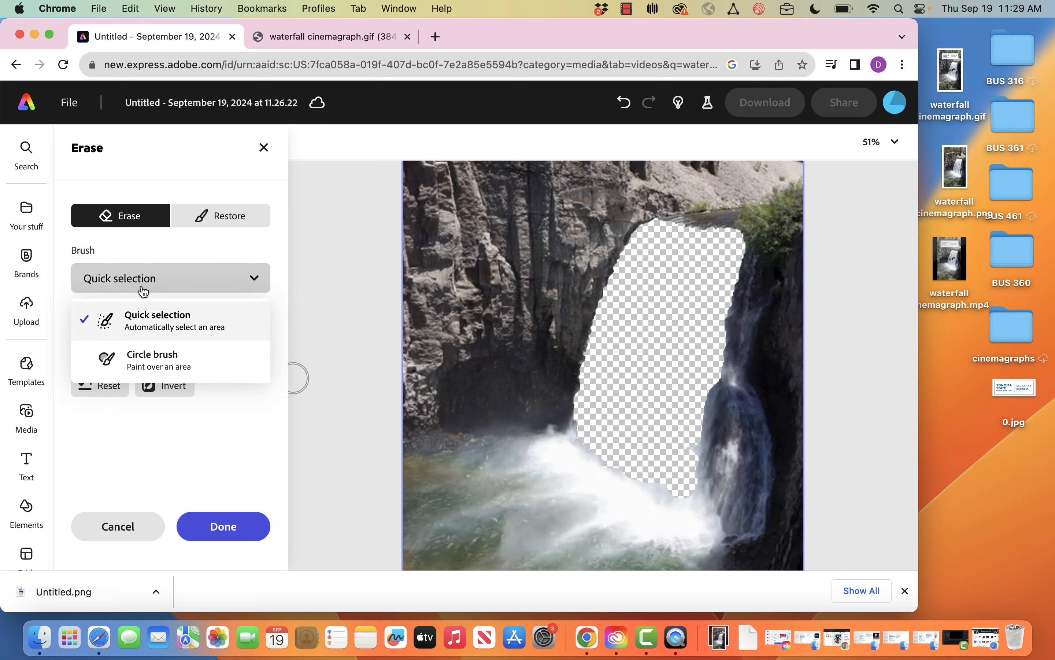
click(147, 370)
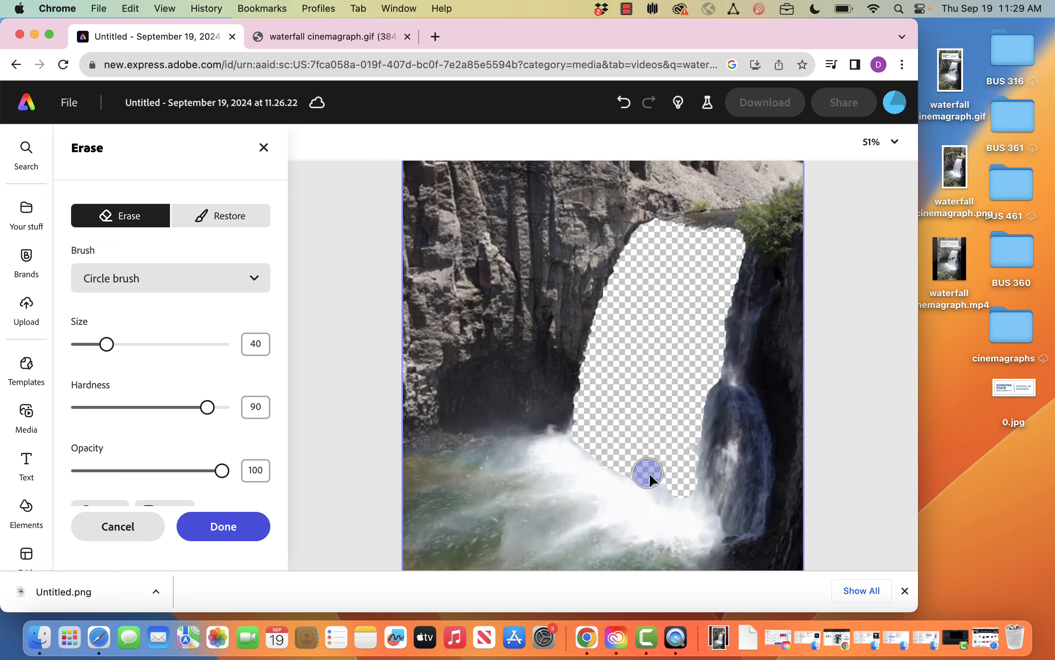
mouse_move(677, 488)
mouse_down()
mouse_move(660, 491)
mouse_move(672, 491)
mouse_up()
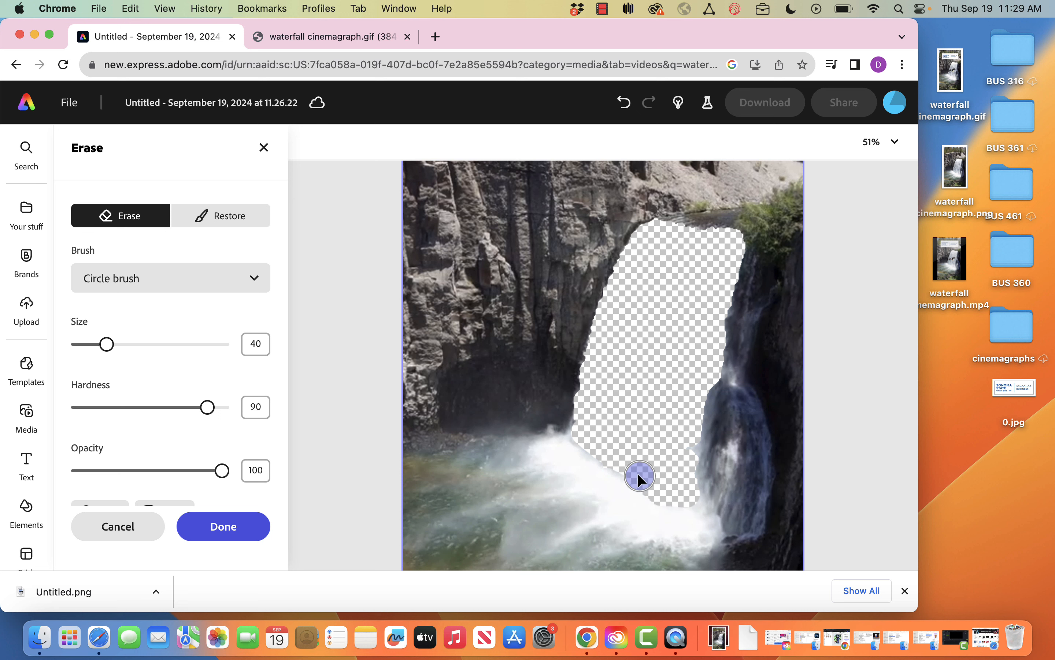
drag(686, 497, 696, 401)
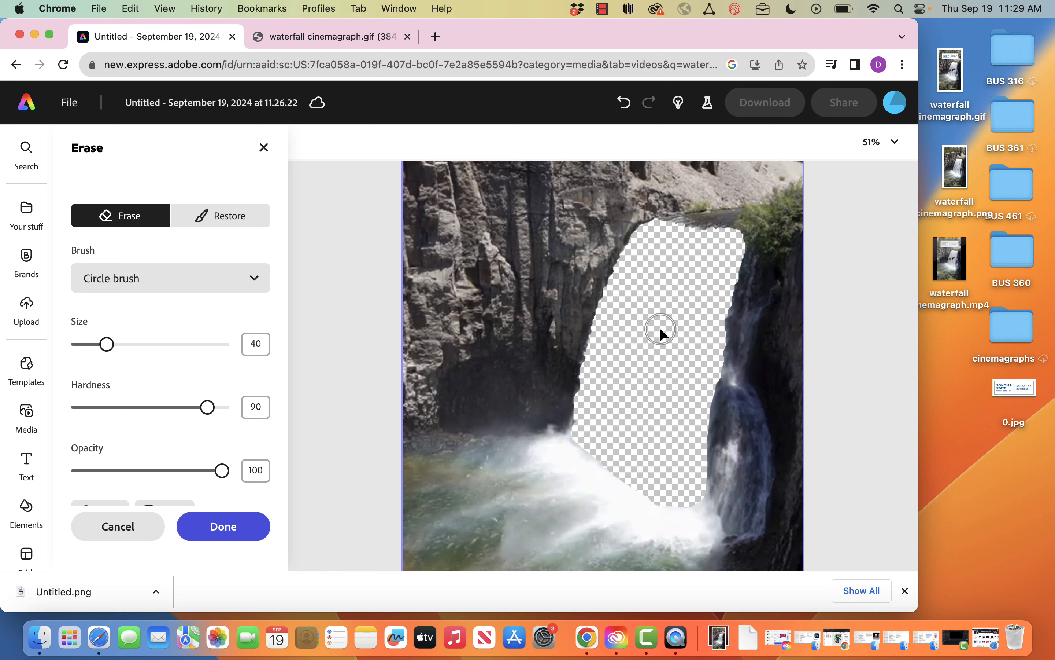
click(220, 543)
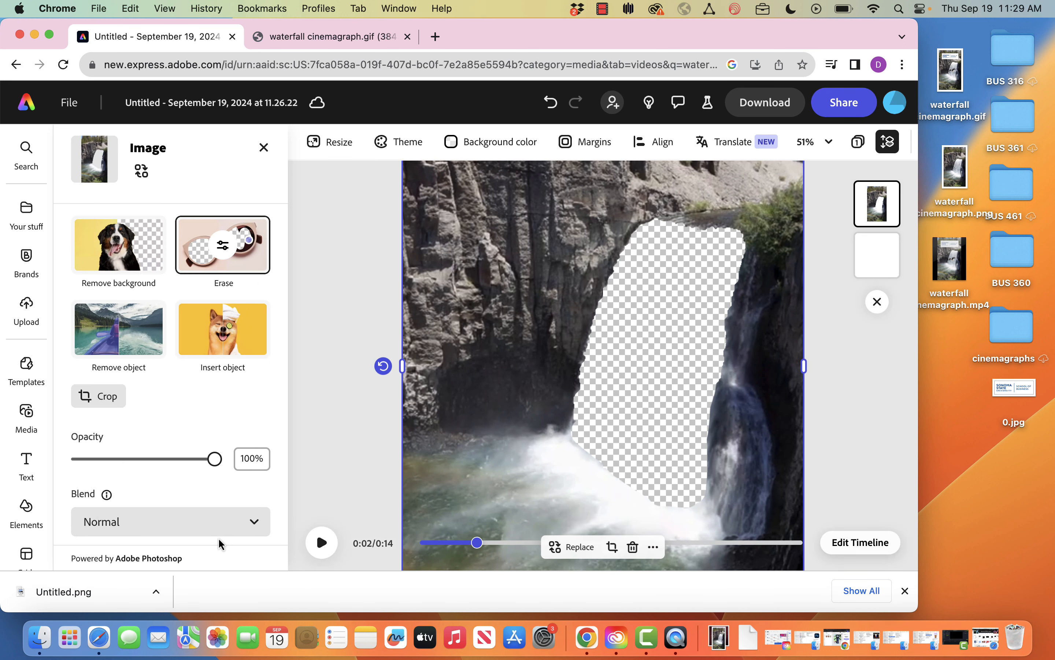
- Set the video layer's opacity to 100% and mute its audio
click(885, 272)
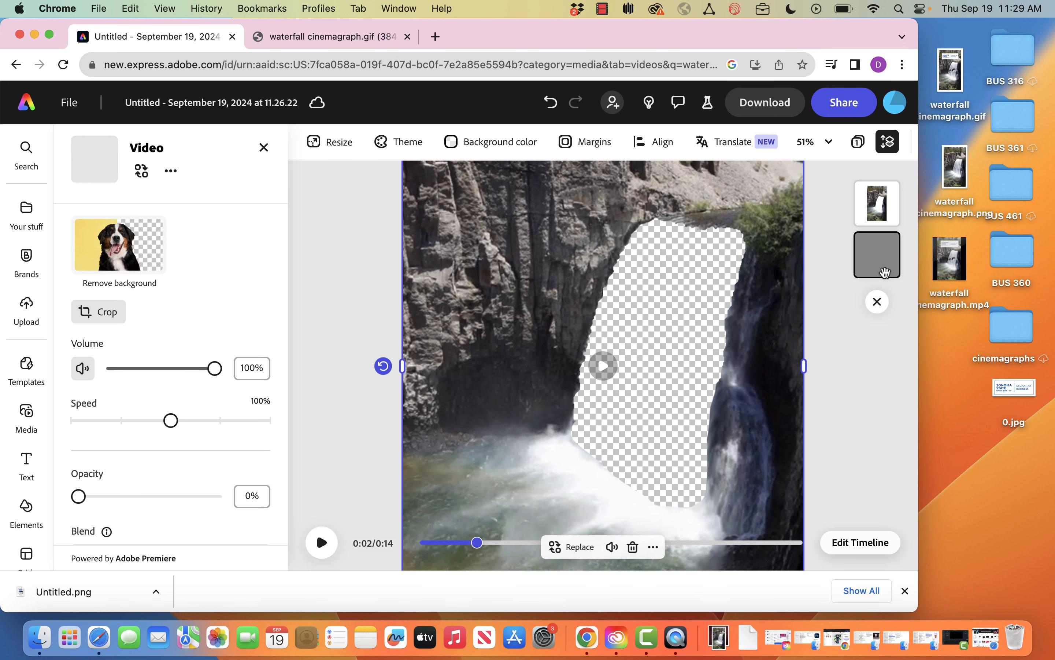
drag(79, 497, 216, 497)
click(611, 548)
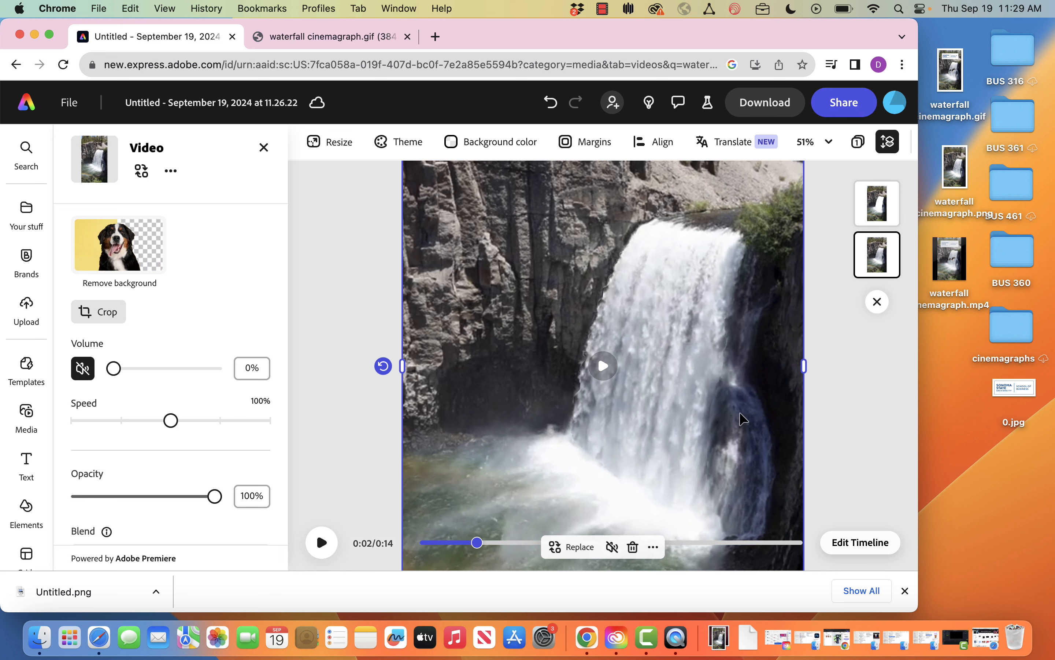
- Play the cinemagraph with the whole page in view and scrub around 0:07 in the timeline
key(super+0)
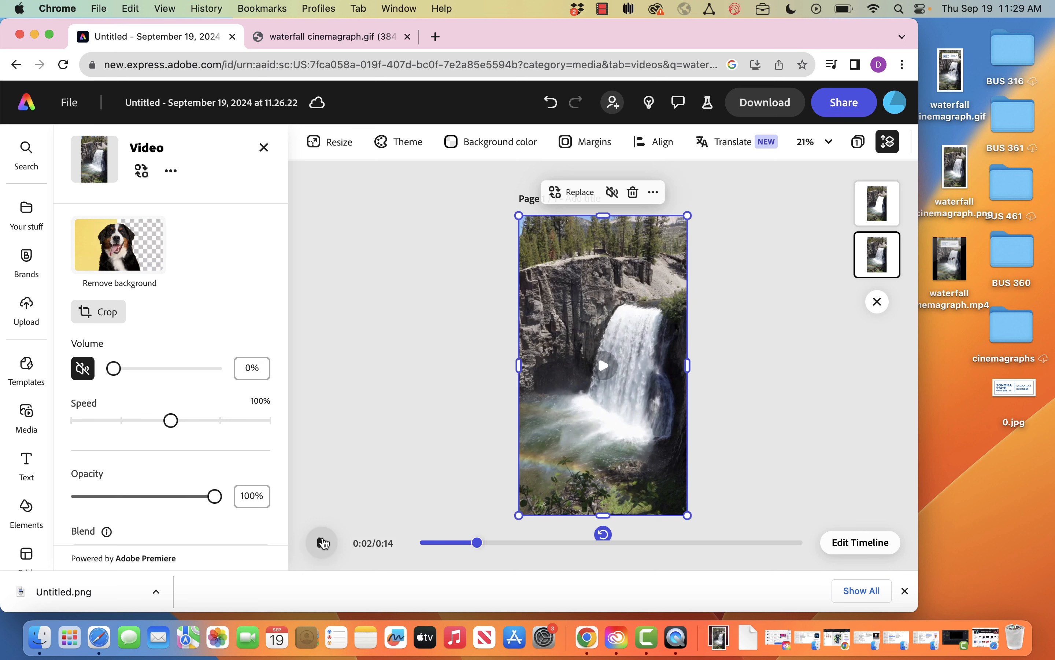
click(323, 542)
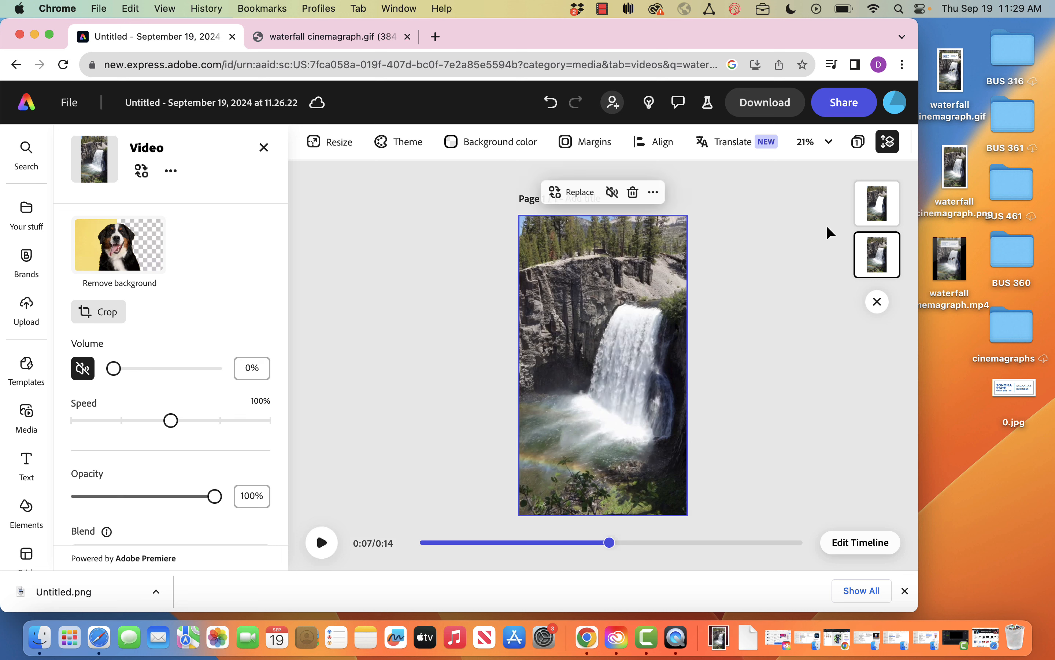
click(860, 542)
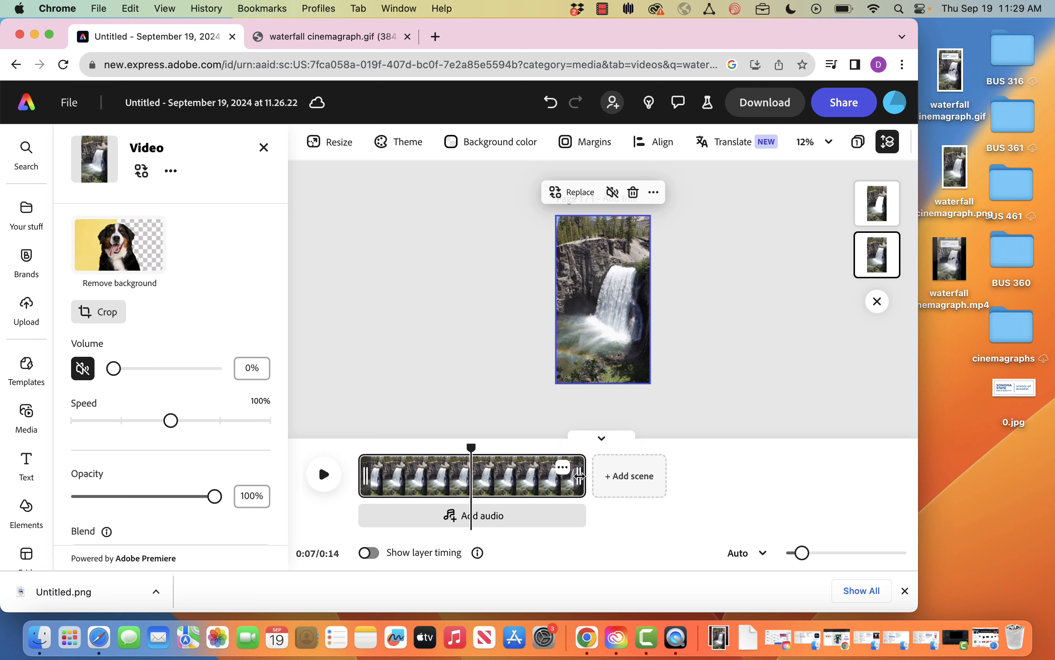
mouse_move(476, 452)
mouse_down()
mouse_move(604, 457)
mouse_move(337, 440)
mouse_move(468, 451)
mouse_up()
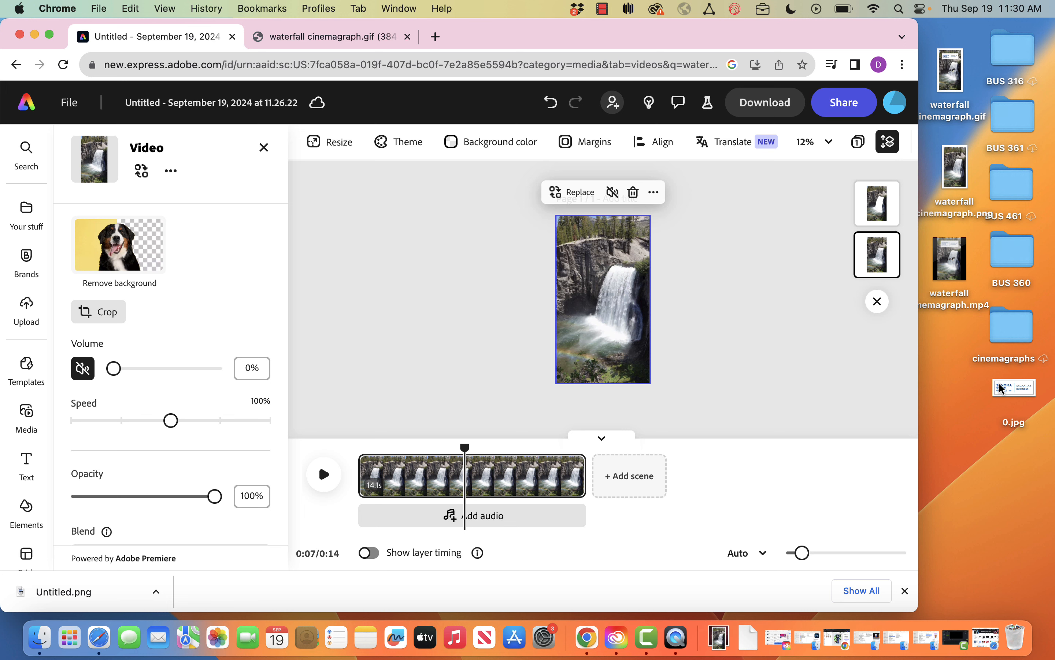
drag(1015, 386, 632, 268)
key(super+z)
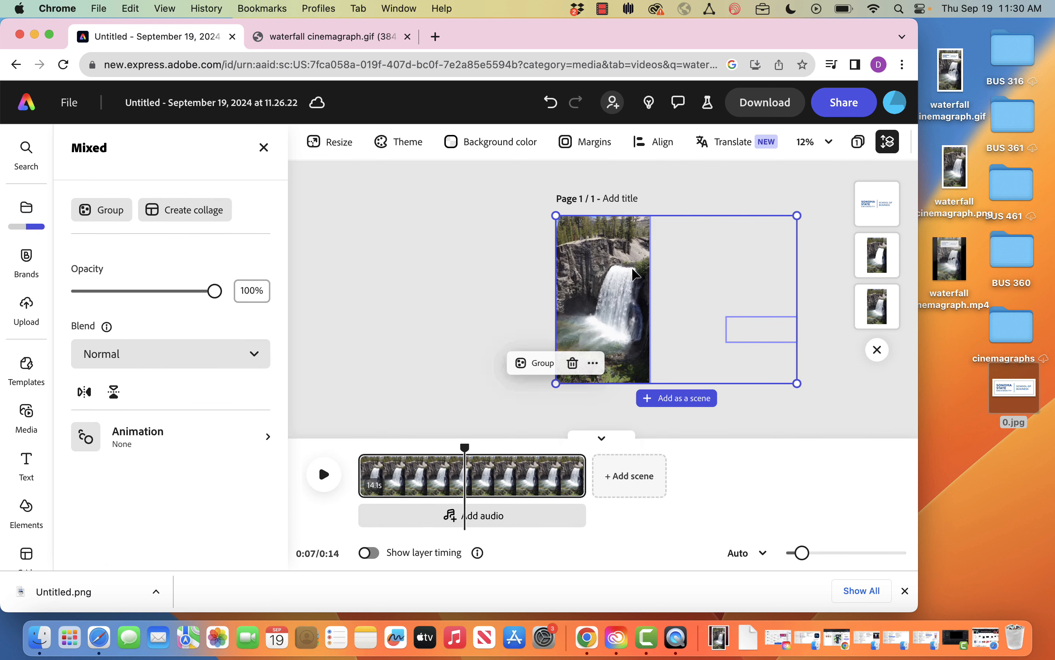
key(super+z)
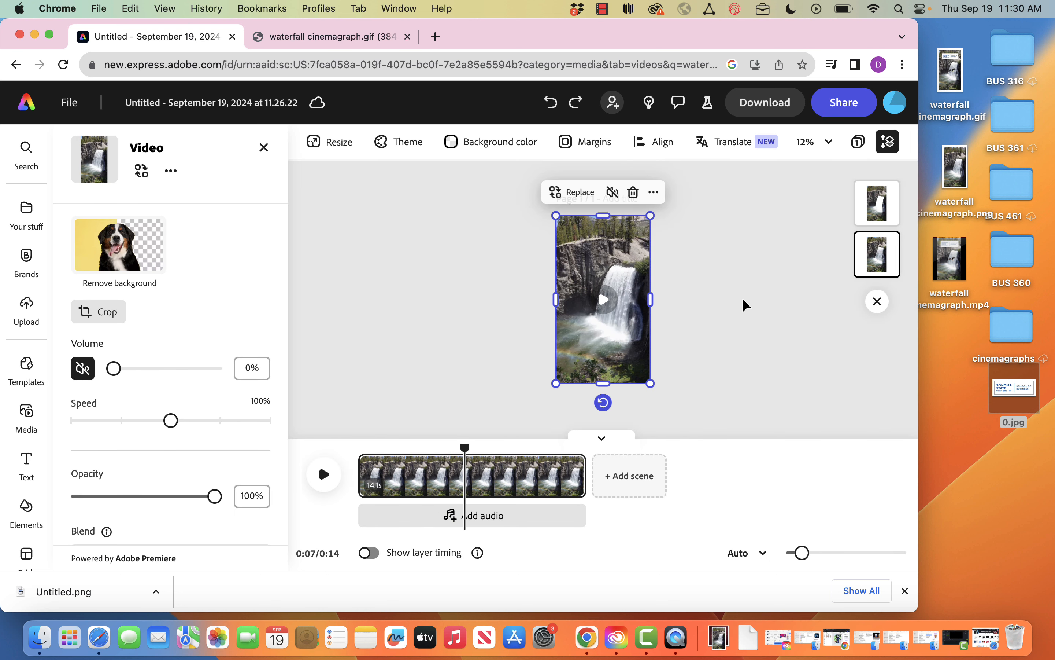
- Add the 0.jpg logo from the desktop as a layer centred near the top of the waterfall scene
click(746, 304)
drag(1011, 403, 604, 238)
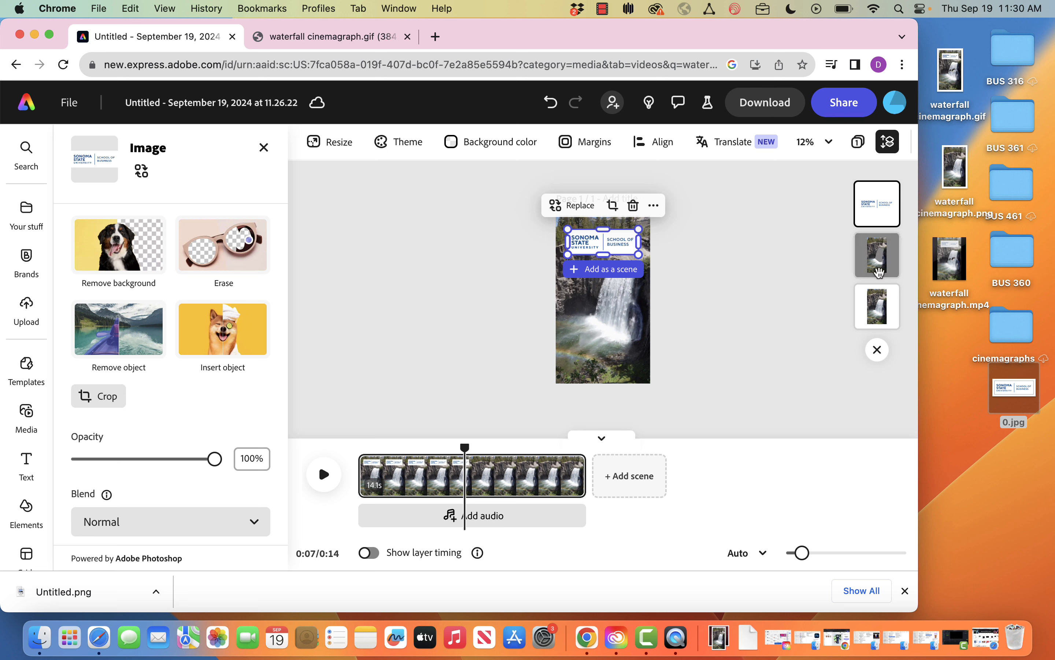
click(780, 258)
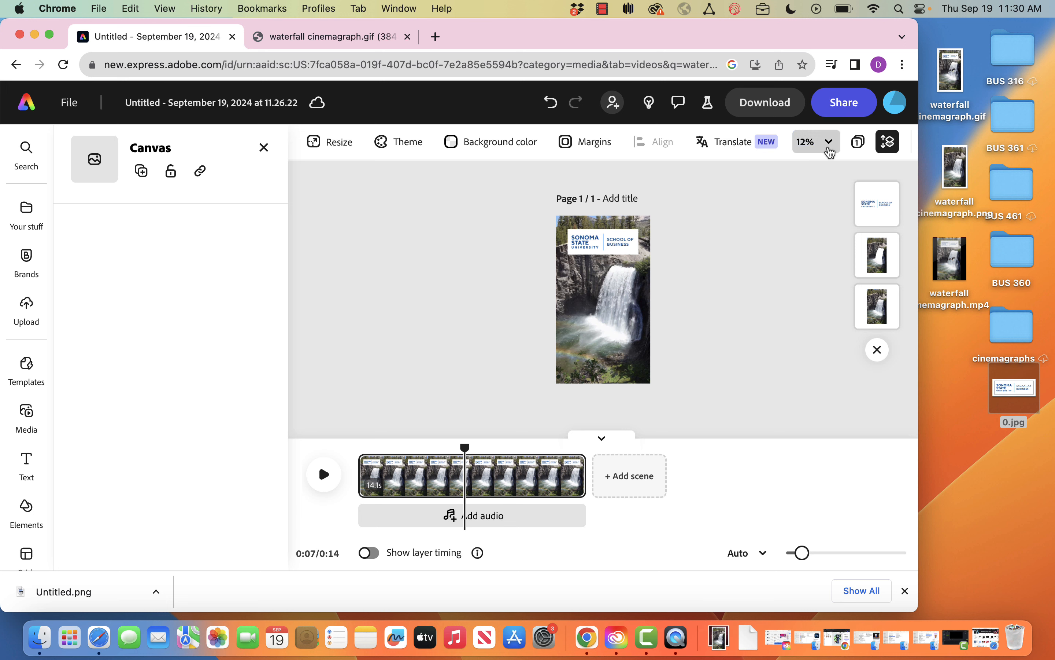
- Search the stock photos for "eagle"
click(829, 142)
click(784, 282)
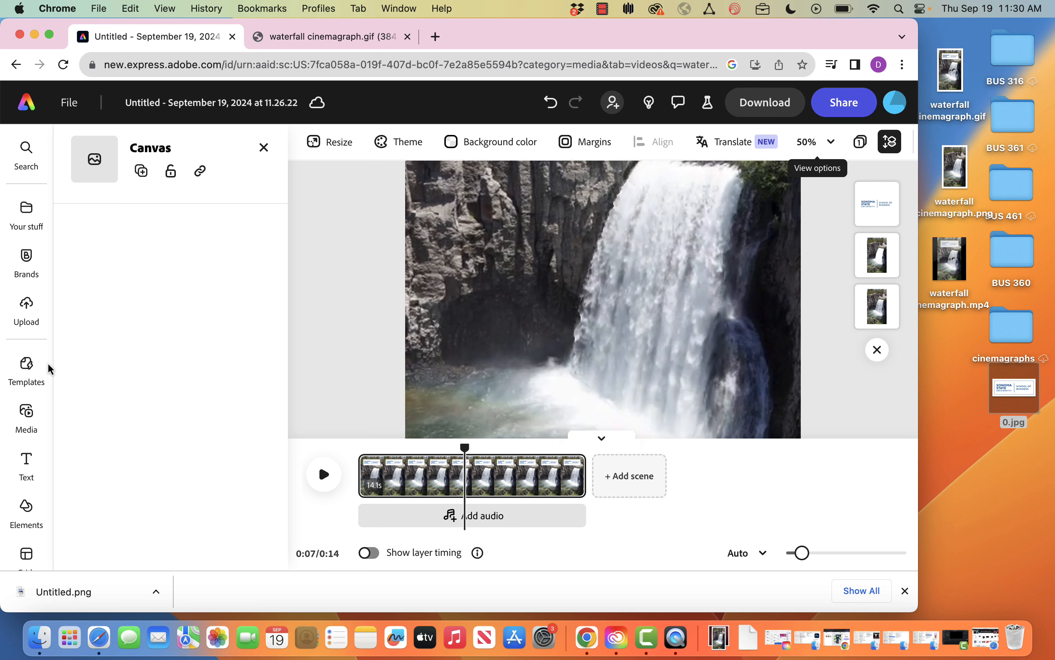
click(26, 415)
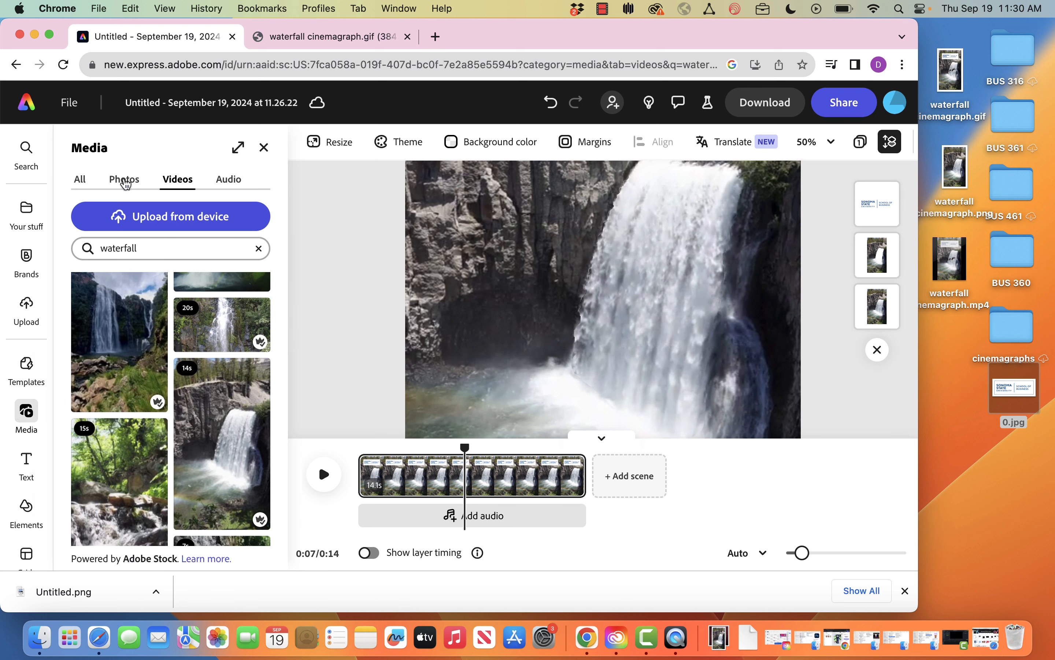
click(126, 180)
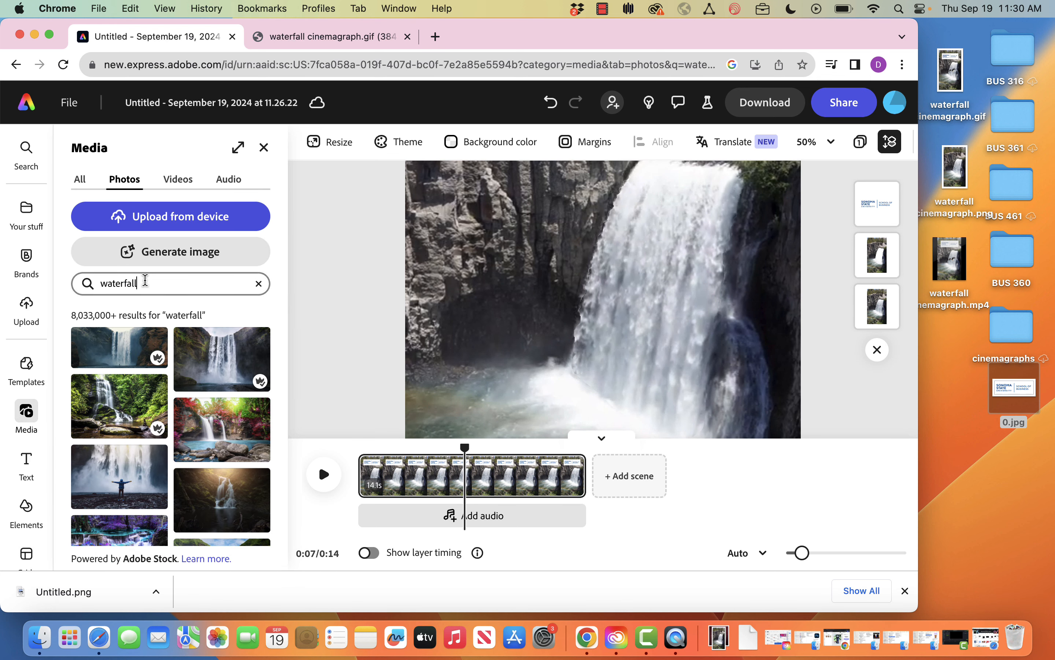
drag(160, 284, 103, 284)
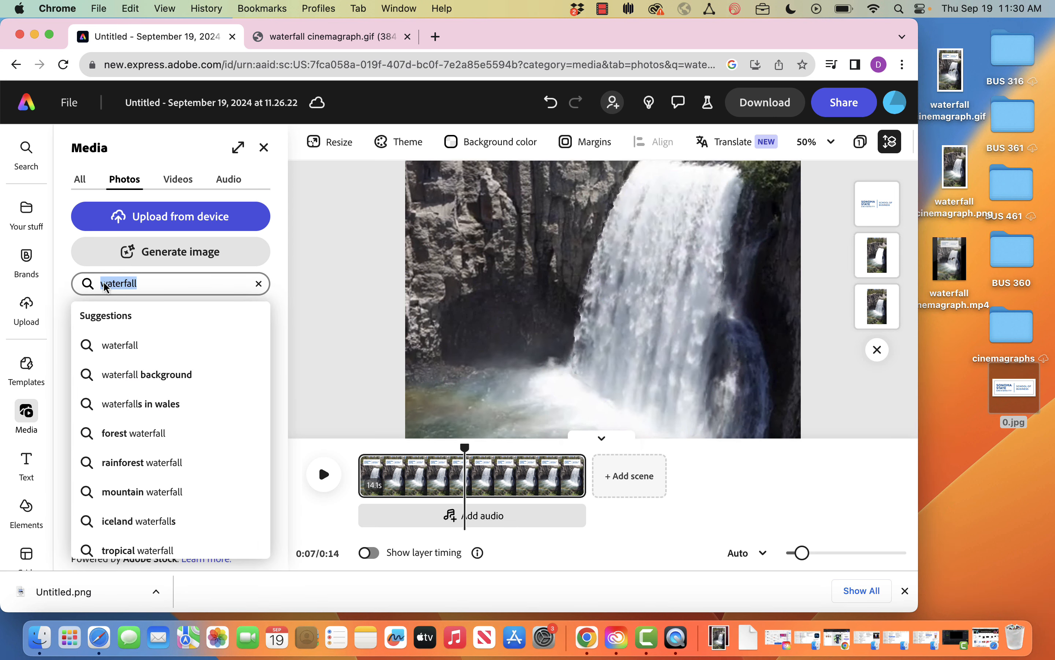
text(eagle)
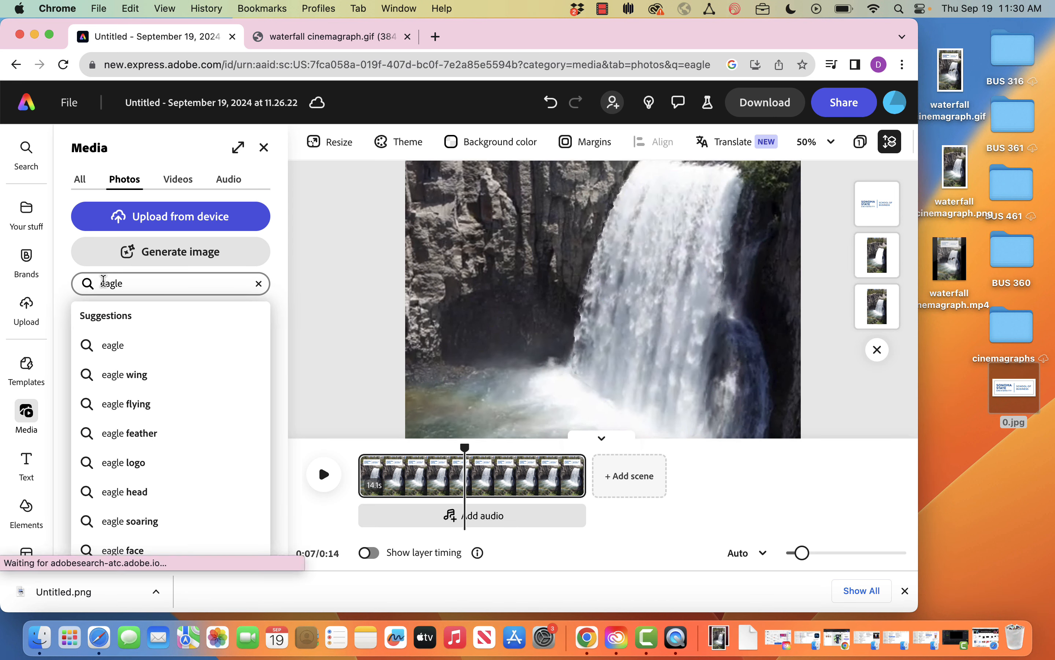
key(Return)
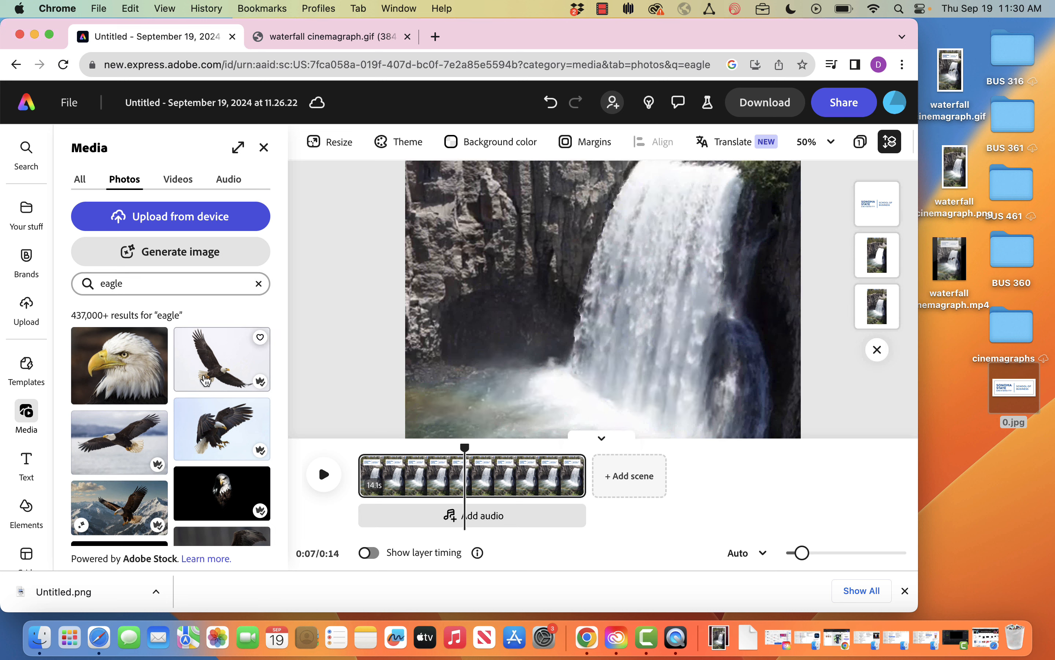
- Place the photo of a flying eagle with spread wings on a white background over the waterfall, scaled down to about the waterfall's width
scroll(198, 480, down, 5)
scroll(197, 504, down, 6)
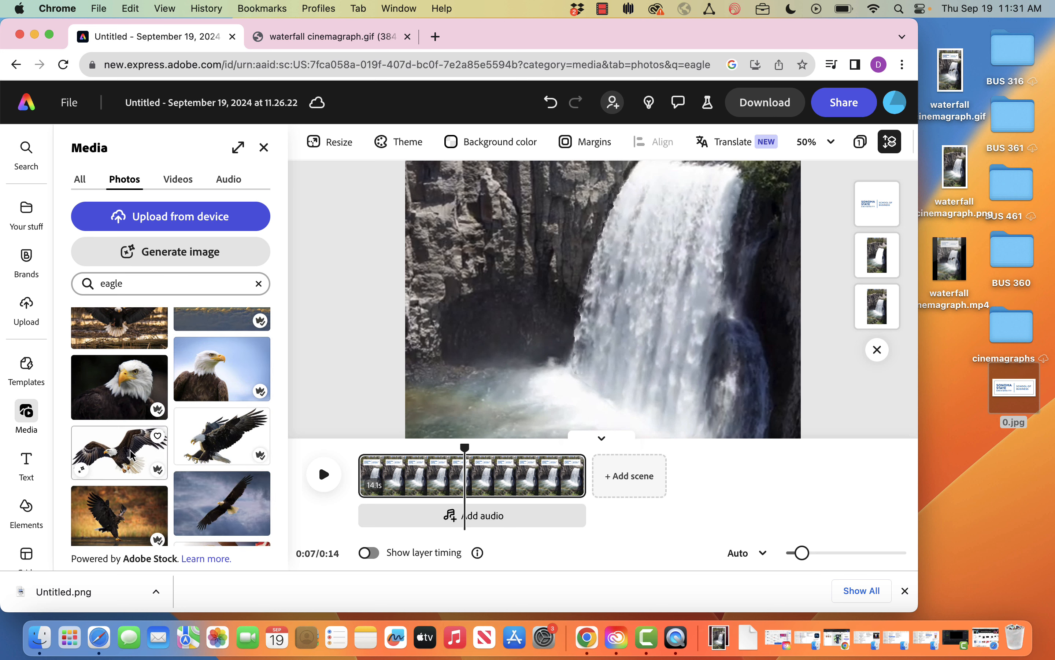
drag(126, 456, 369, 325)
drag(475, 366, 617, 231)
drag(507, 190, 651, 274)
drag(758, 326, 713, 325)
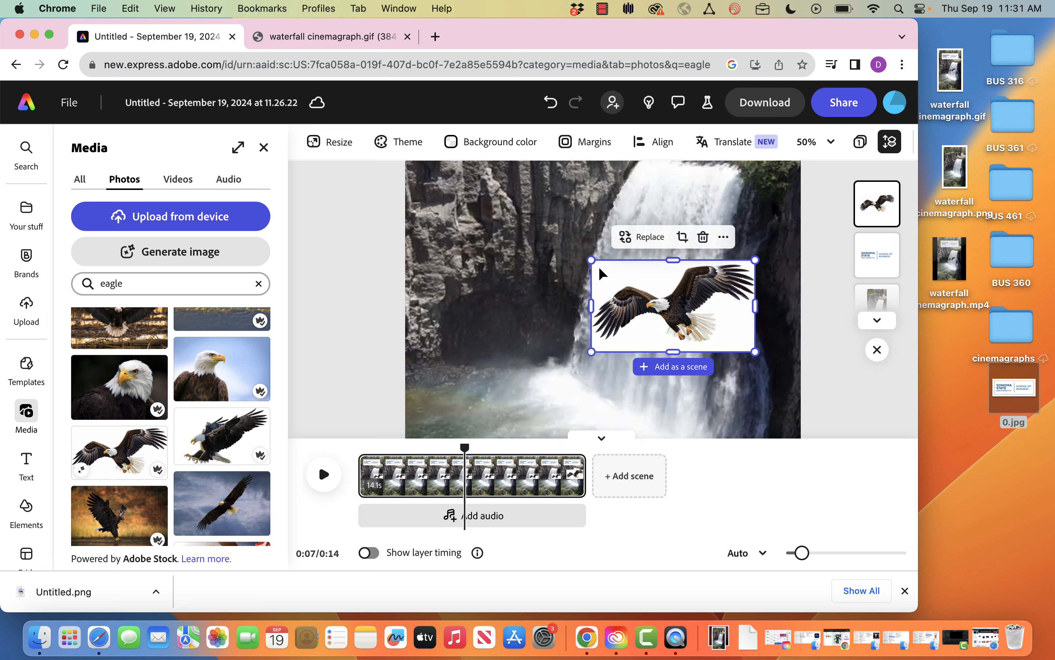
drag(591, 260, 622, 278)
drag(698, 319, 666, 307)
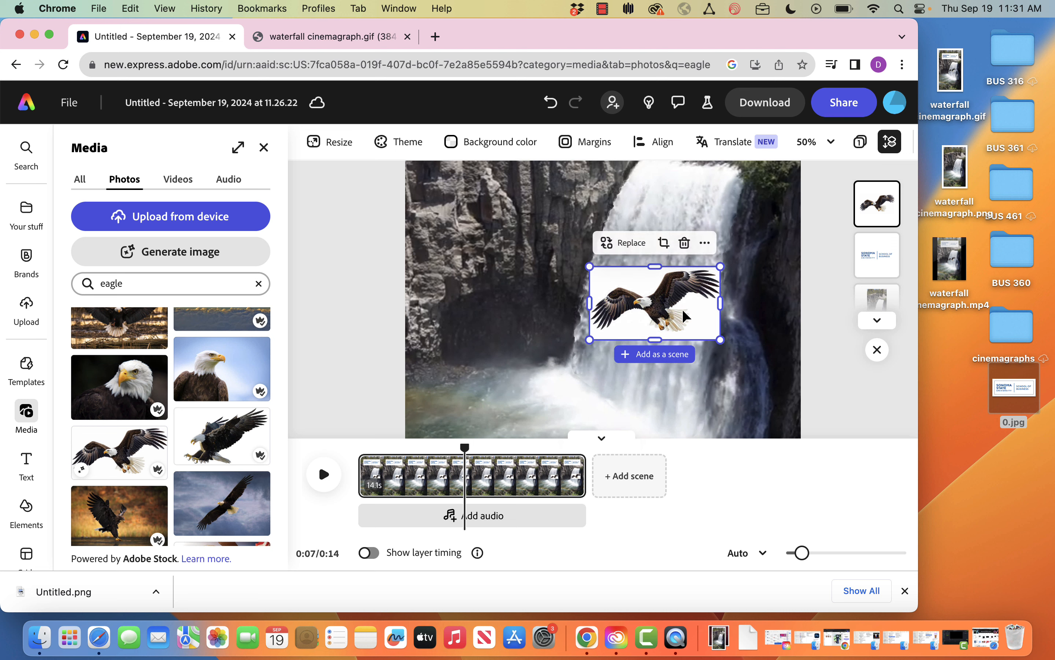
- Remove the white background from the eagle photo over the waterfall
click(634, 306)
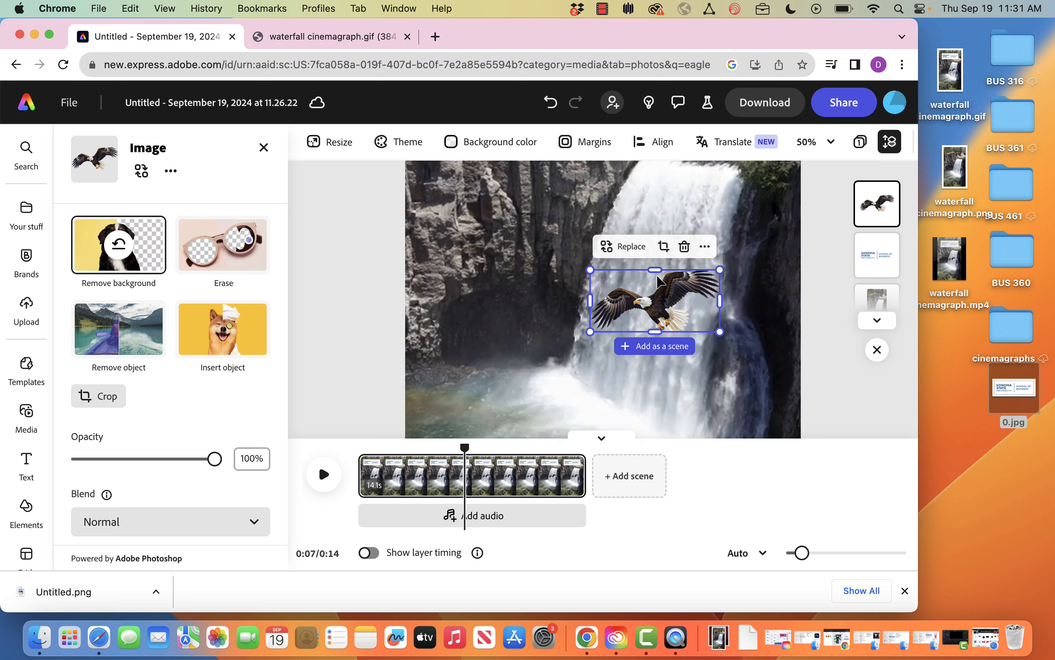
click(705, 247)
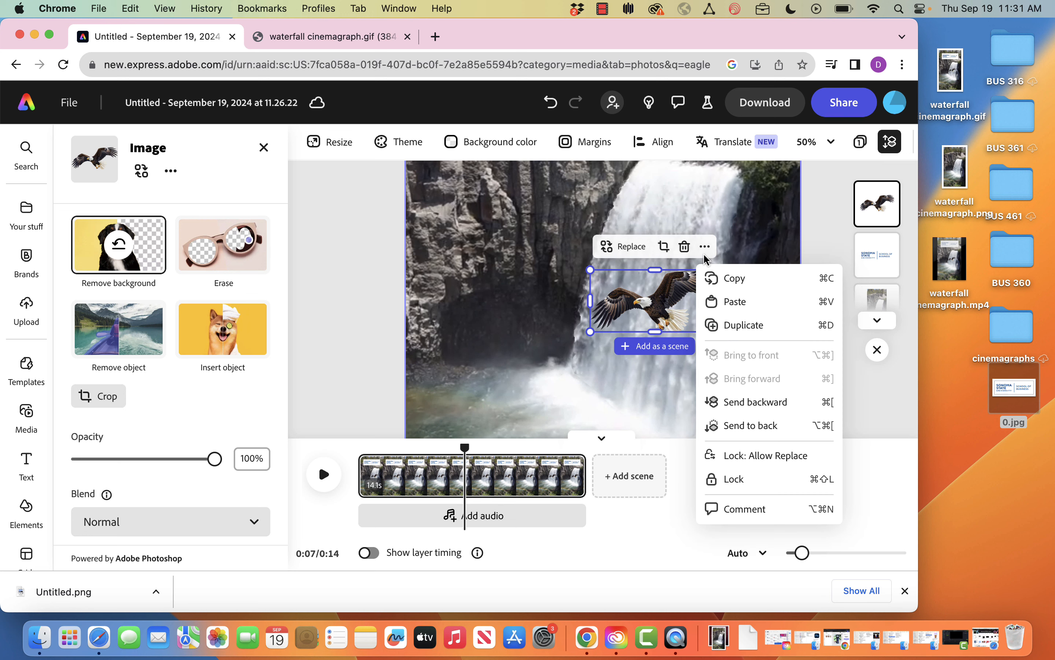
click(822, 207)
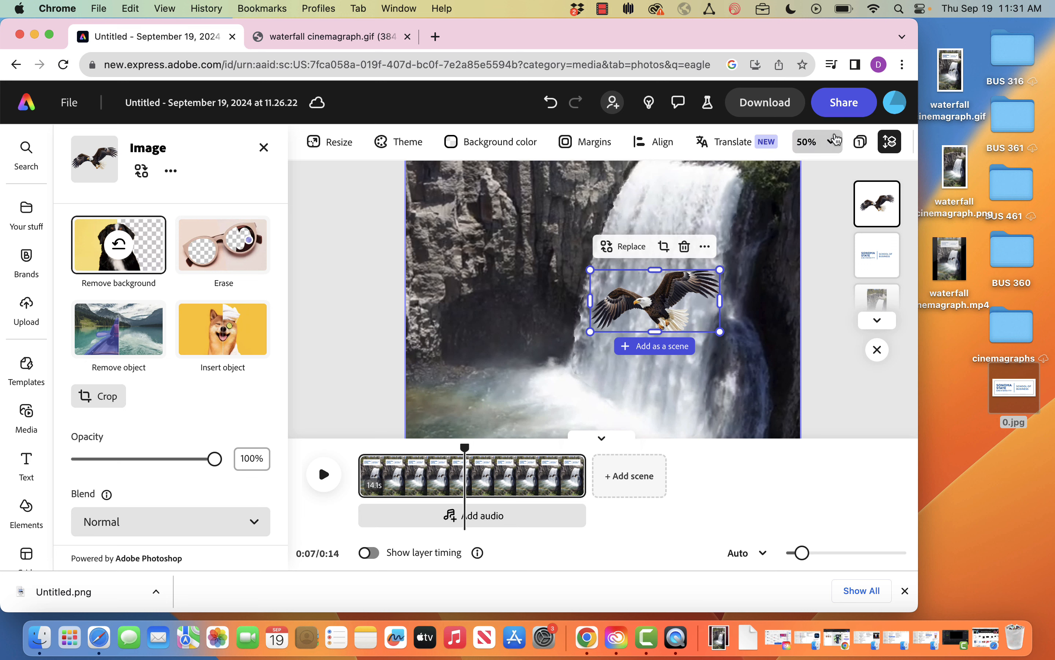
- Play the scene with the whole page in view and pause it at 0:09
click(815, 141)
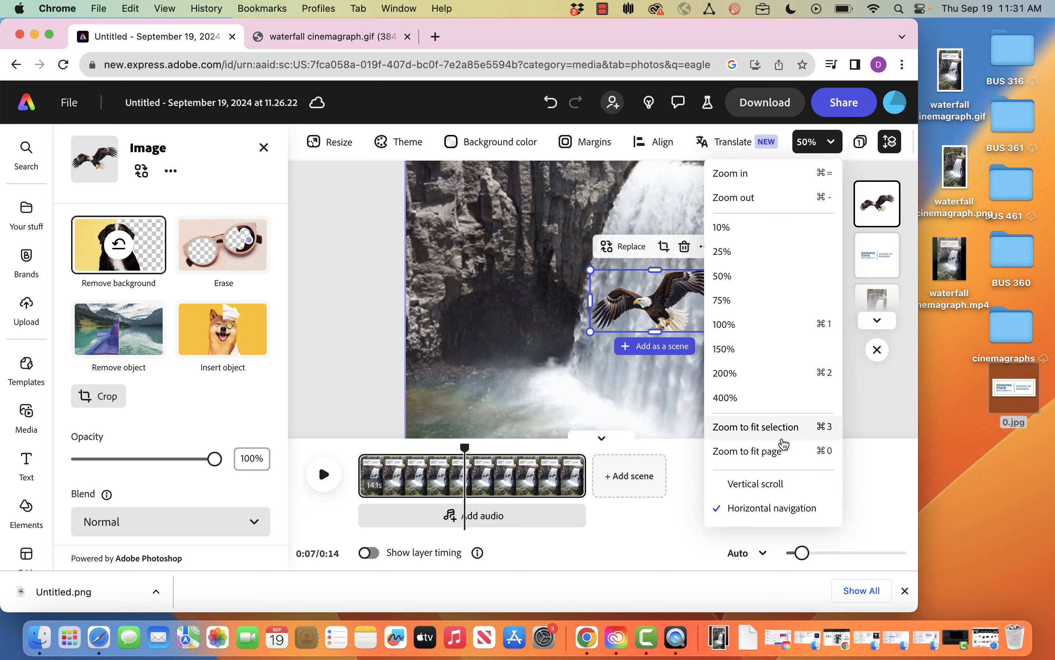
click(783, 452)
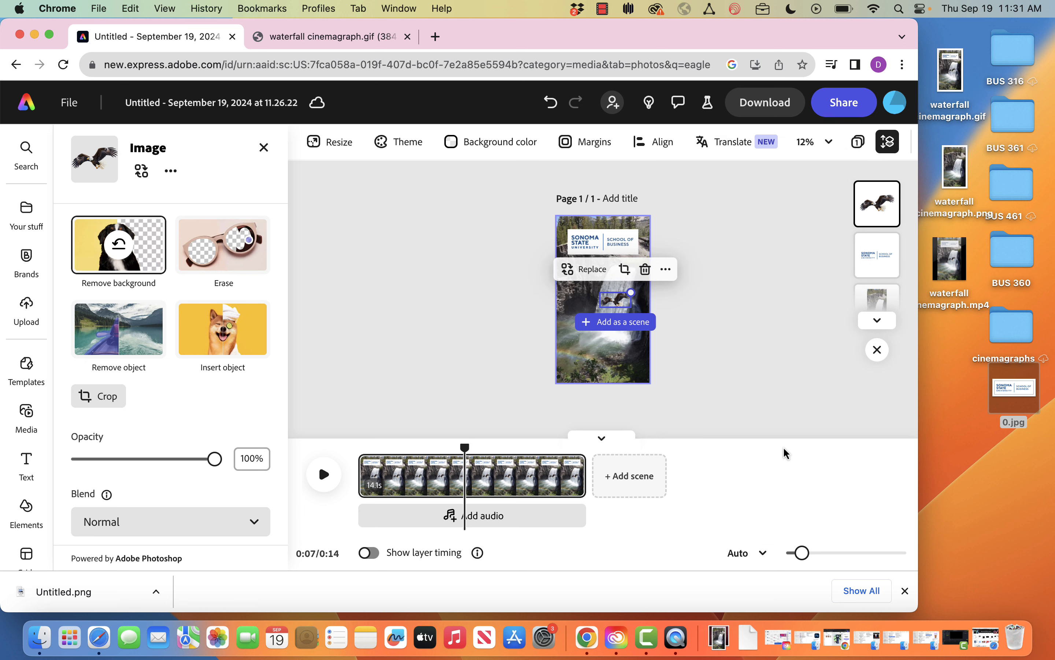
click(757, 346)
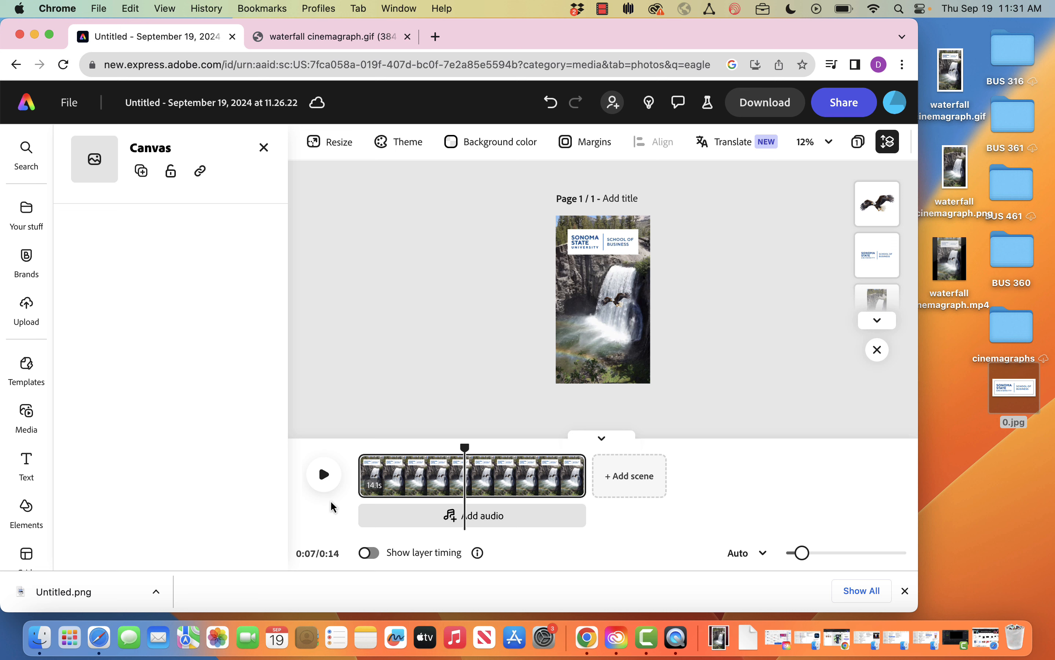
click(321, 478)
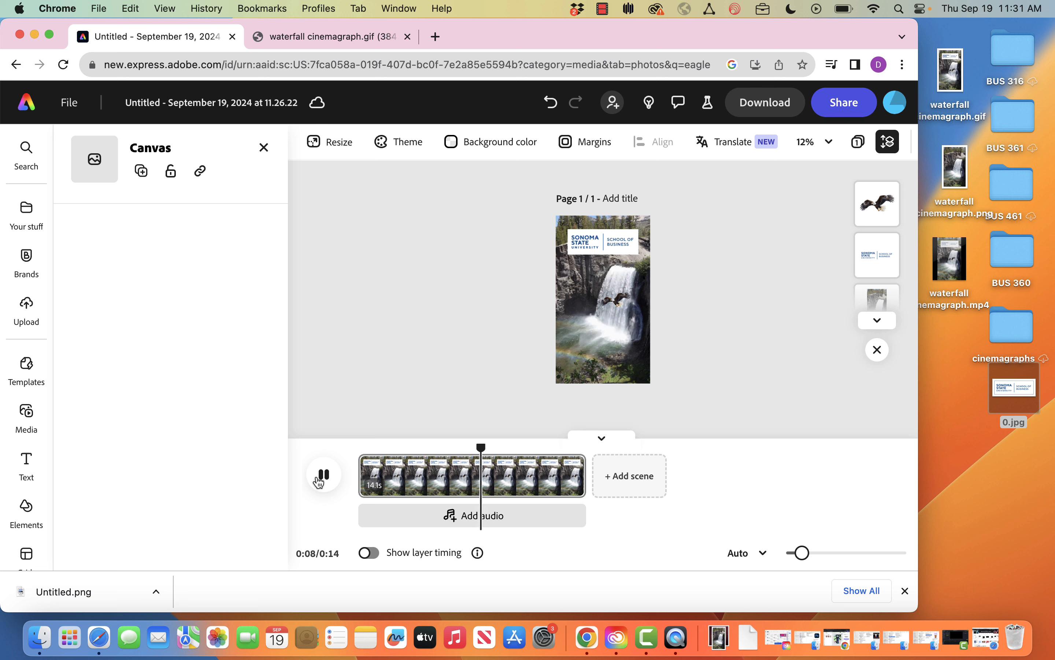
click(320, 481)
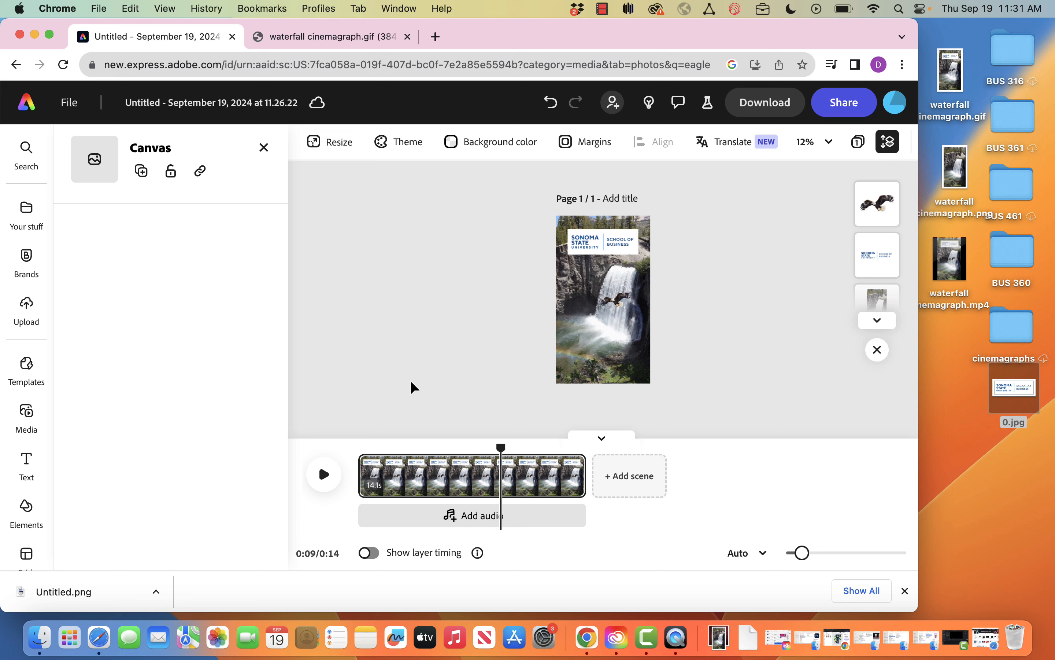
- Split the waterfall scene at 0:09 and move the second part ahead of the first in the timeline
right_click(563, 467)
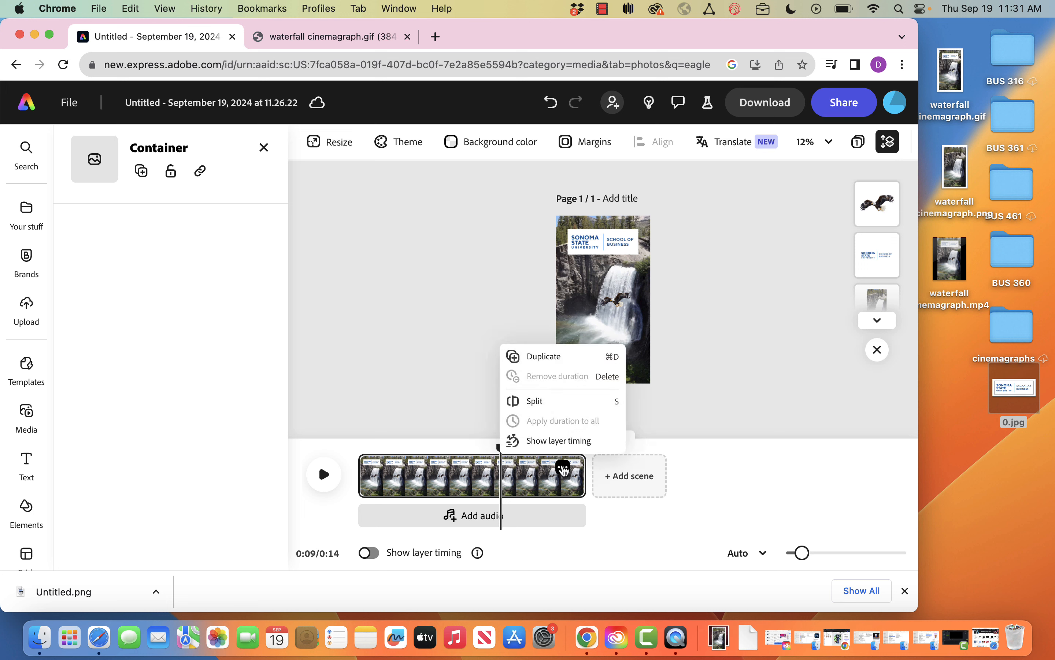
click(559, 405)
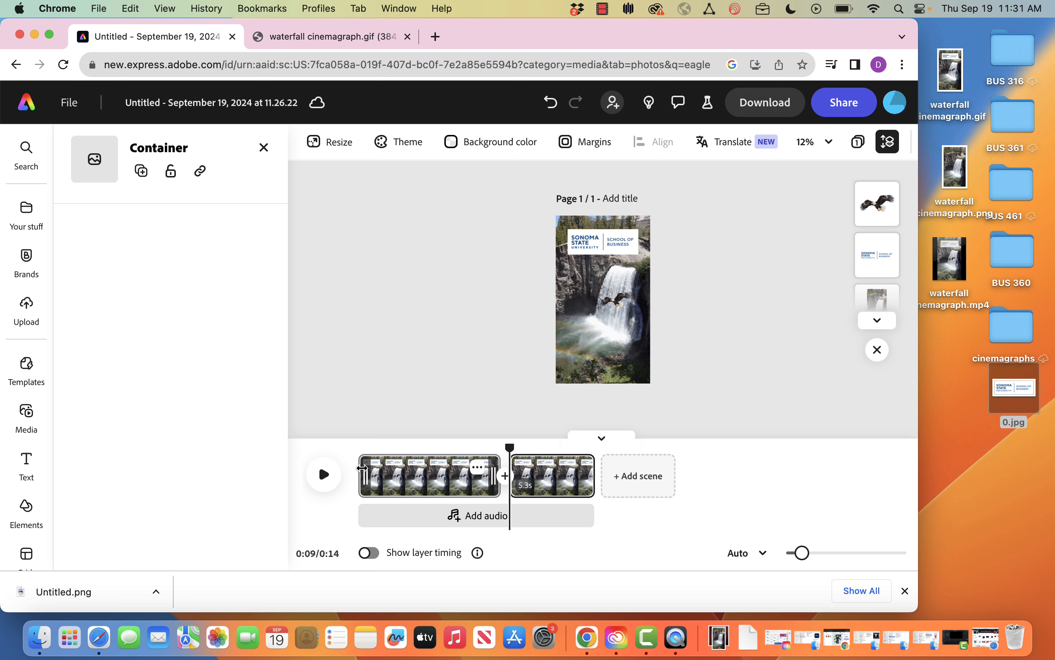
mouse_move(575, 480)
drag(575, 480, 420, 491)
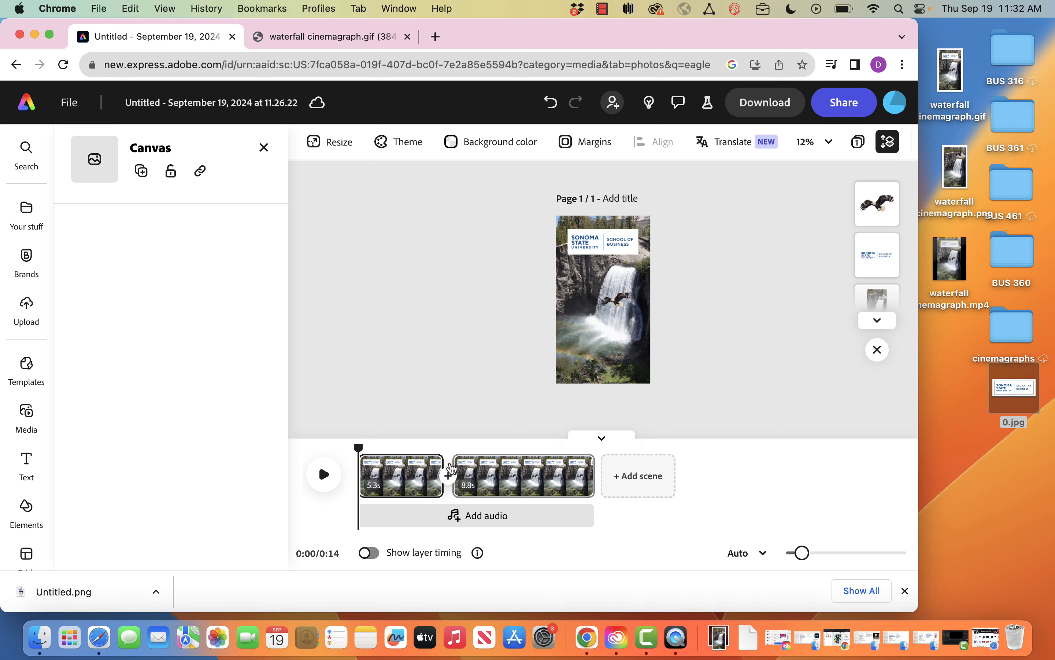
- Add a Dissolve transition between the two waterfall scenes
click(450, 472)
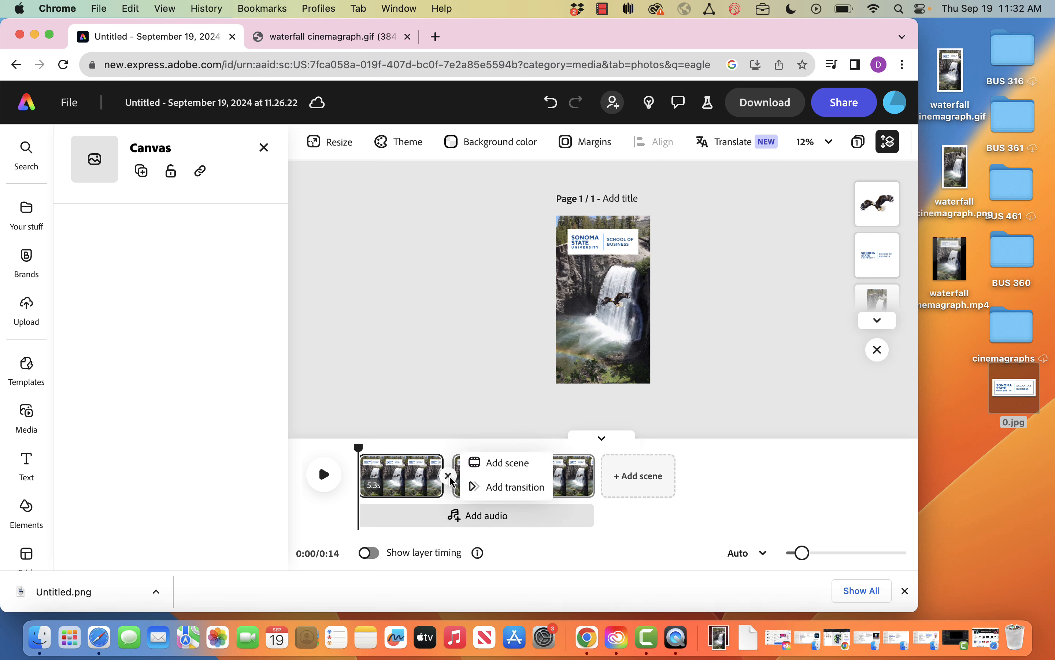
click(475, 487)
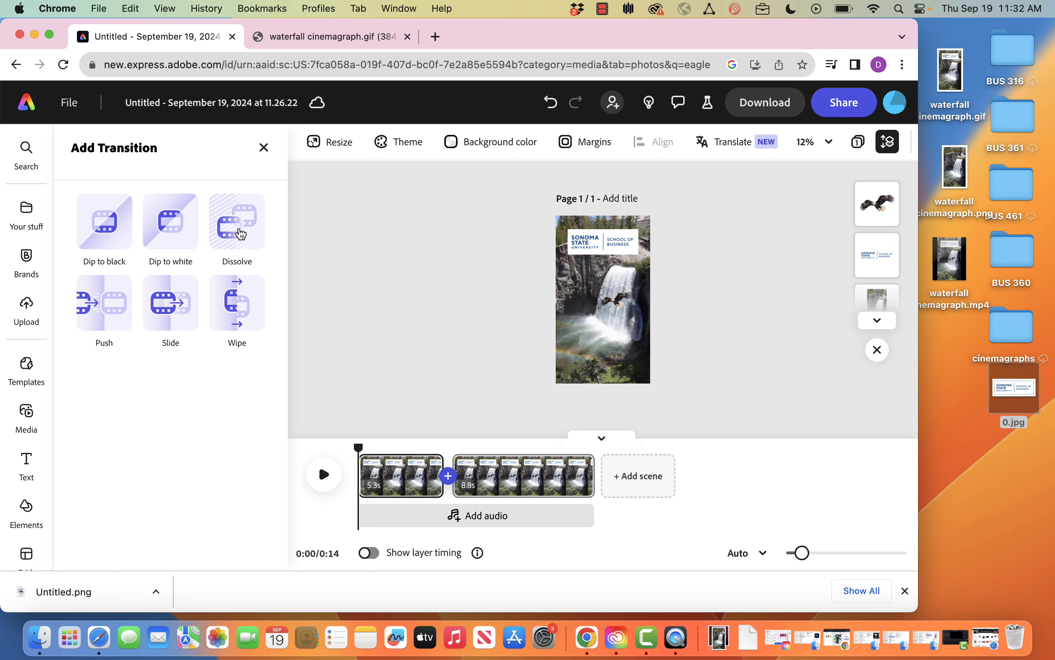
click(241, 234)
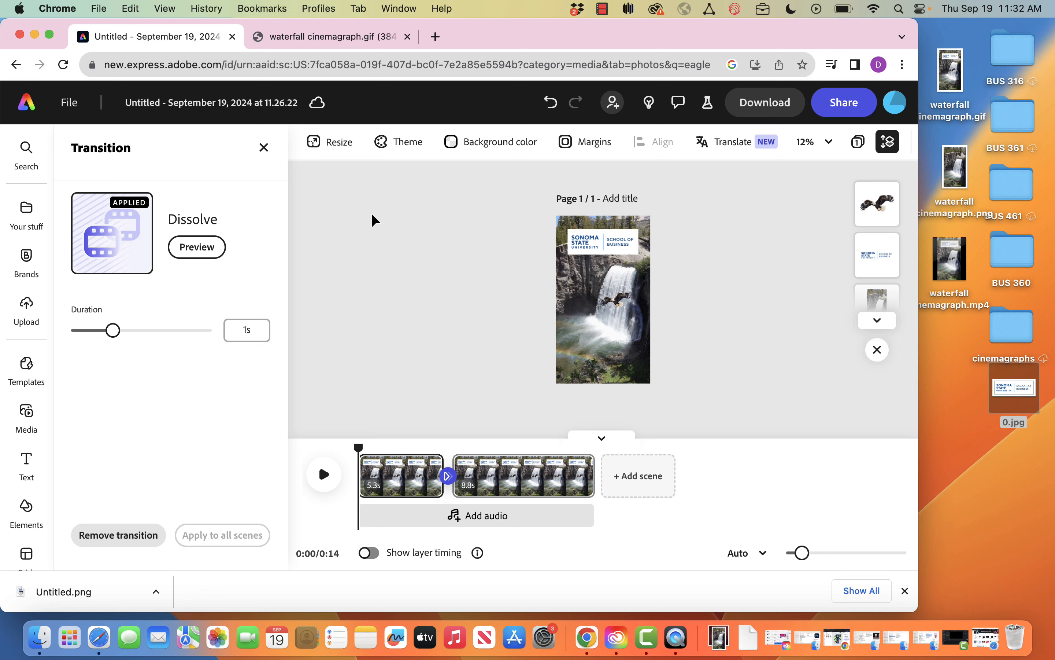
- Download the video as an MP4 at 1080p (Original size) and place the file on the desktop below 0.jpg
click(767, 111)
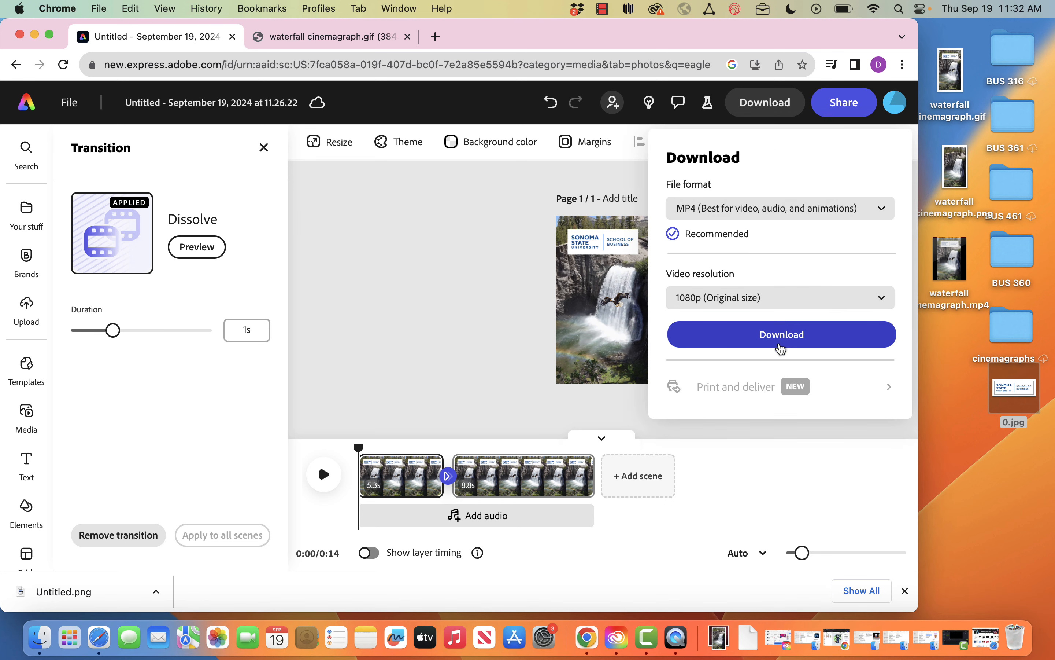
click(791, 337)
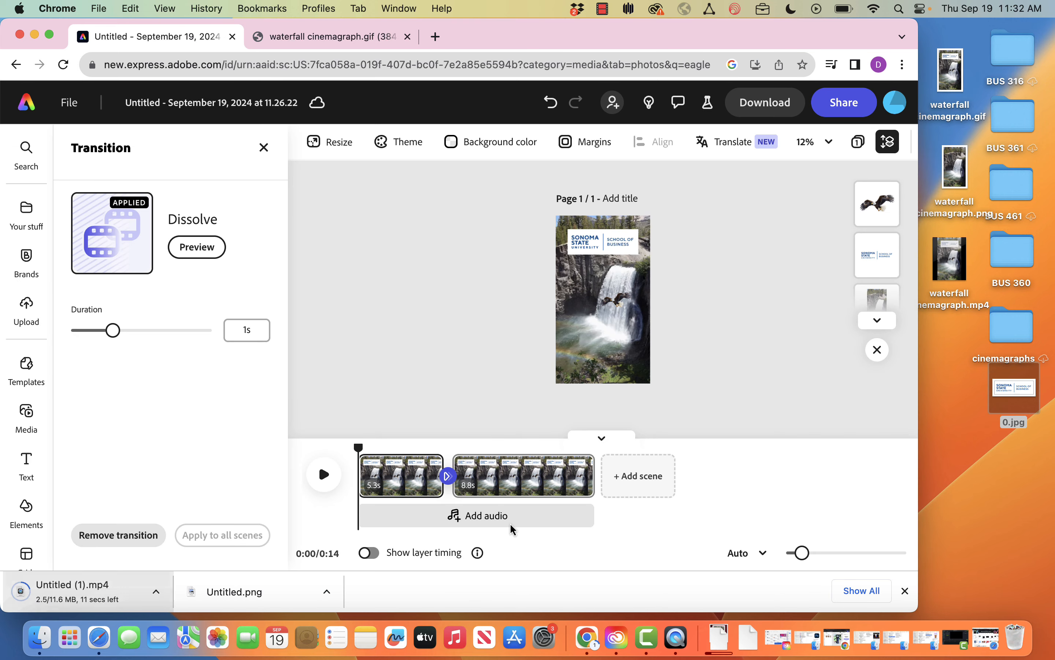
click(522, 524)
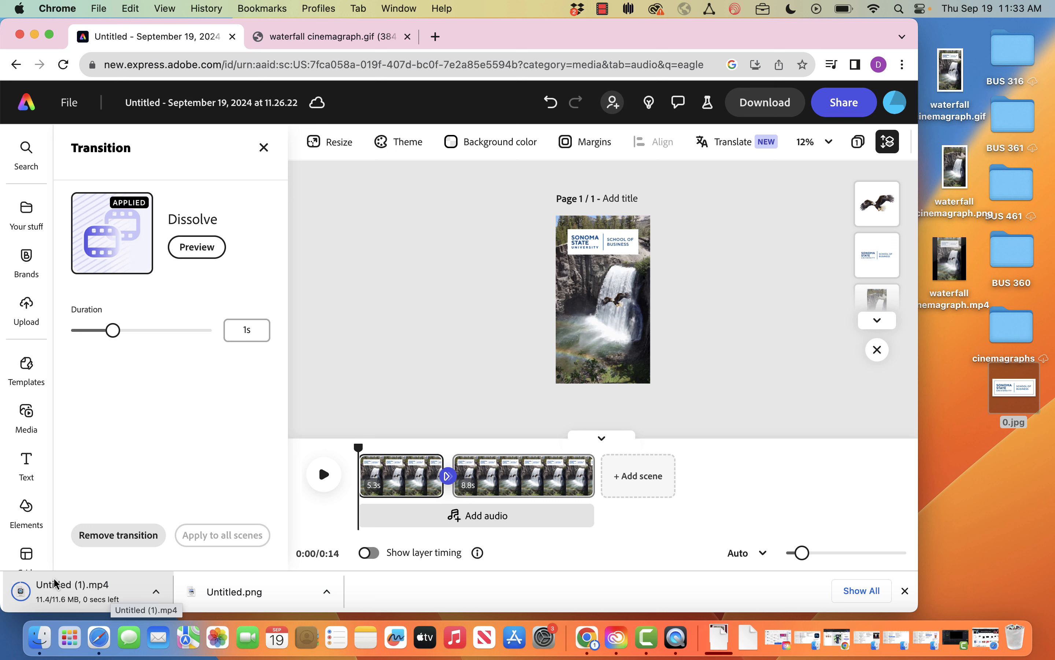
click(725, 641)
drag(722, 591, 1011, 490)
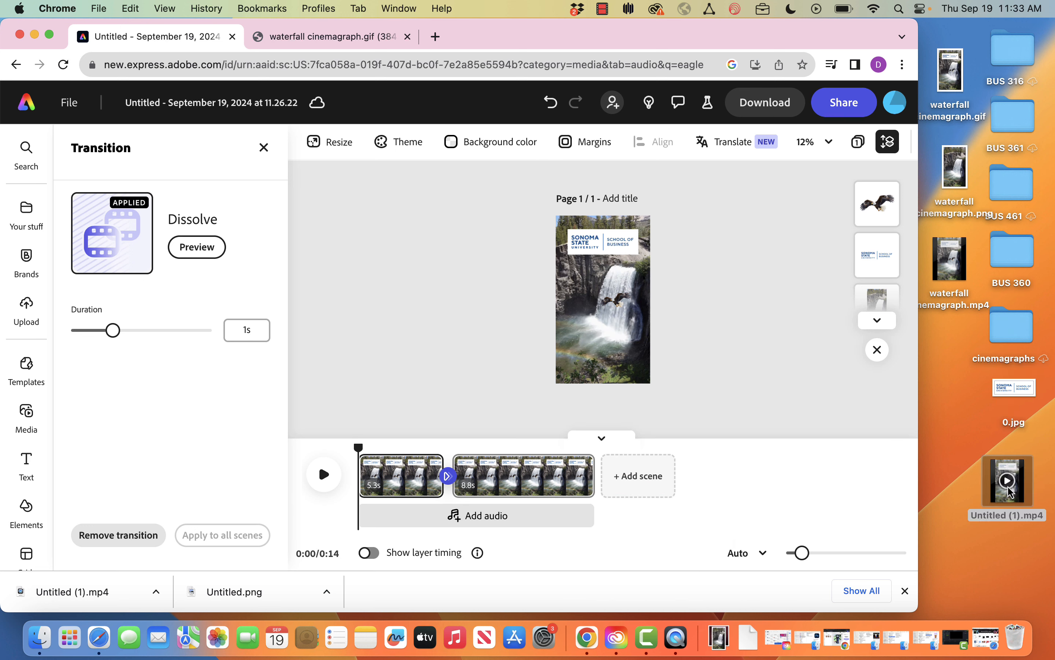
- Play Untitled (1).mp4 from the desktop in QuickTime Player past the middle of the clip and close it
double_click(1028, 496)
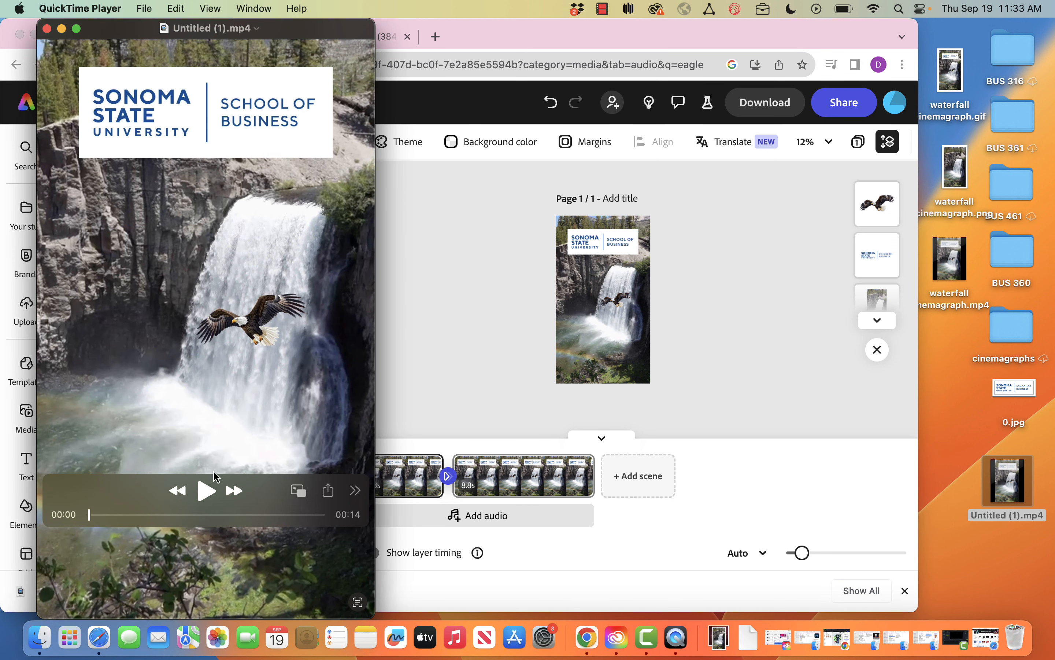
click(209, 496)
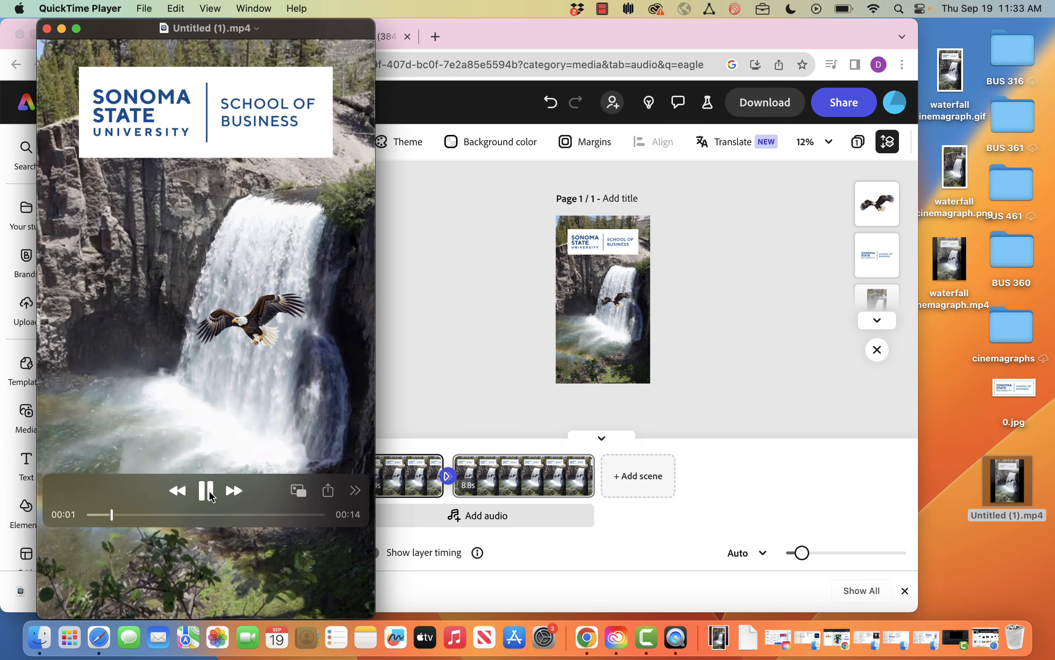
click(209, 496)
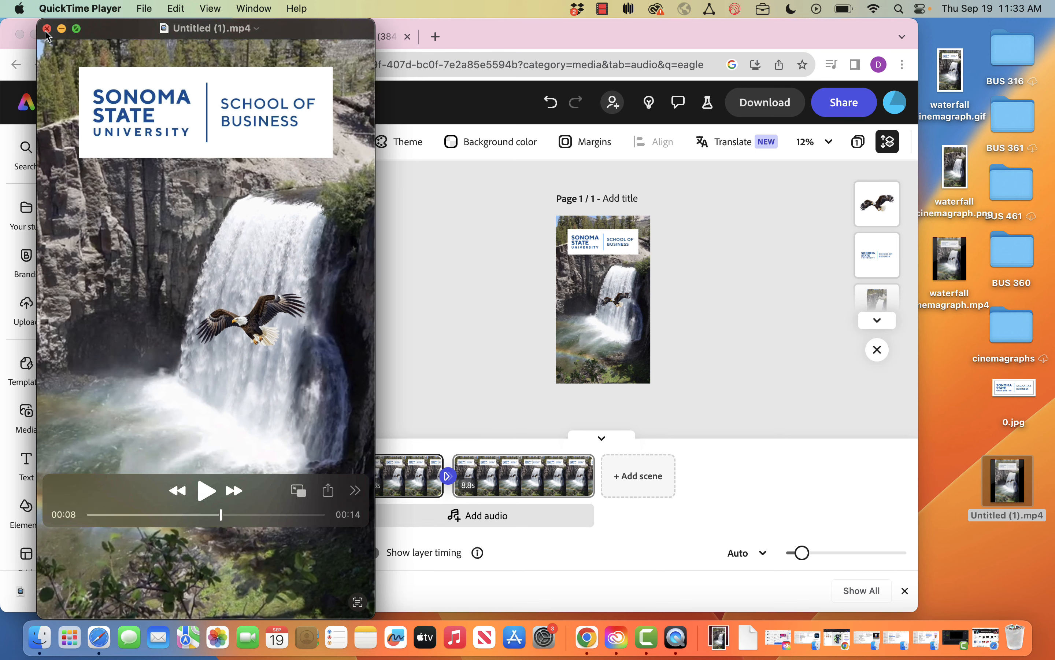
click(47, 29)
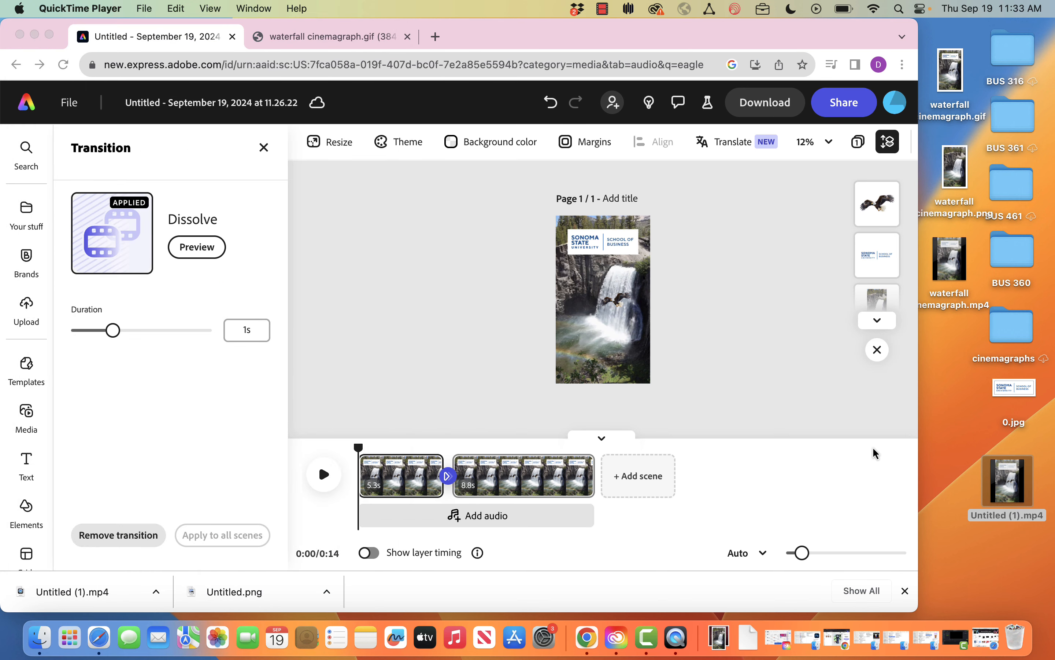
- Load Untitled (1).mp4 from the desktop into the Convert to GIF video quick action with the file size Large (high quality)
click(27, 107)
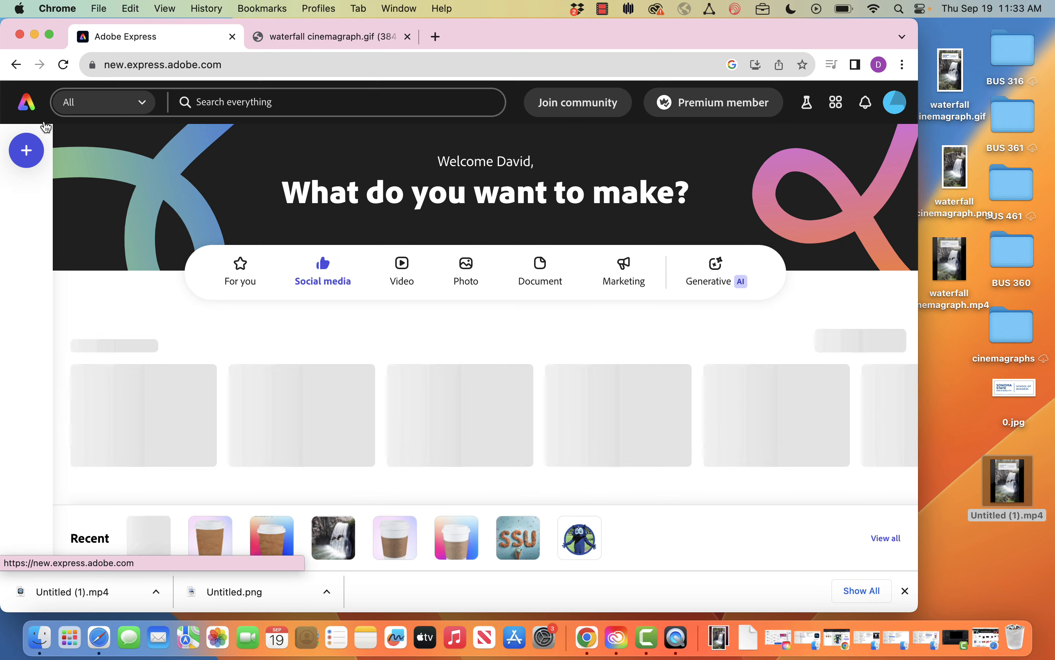
click(401, 266)
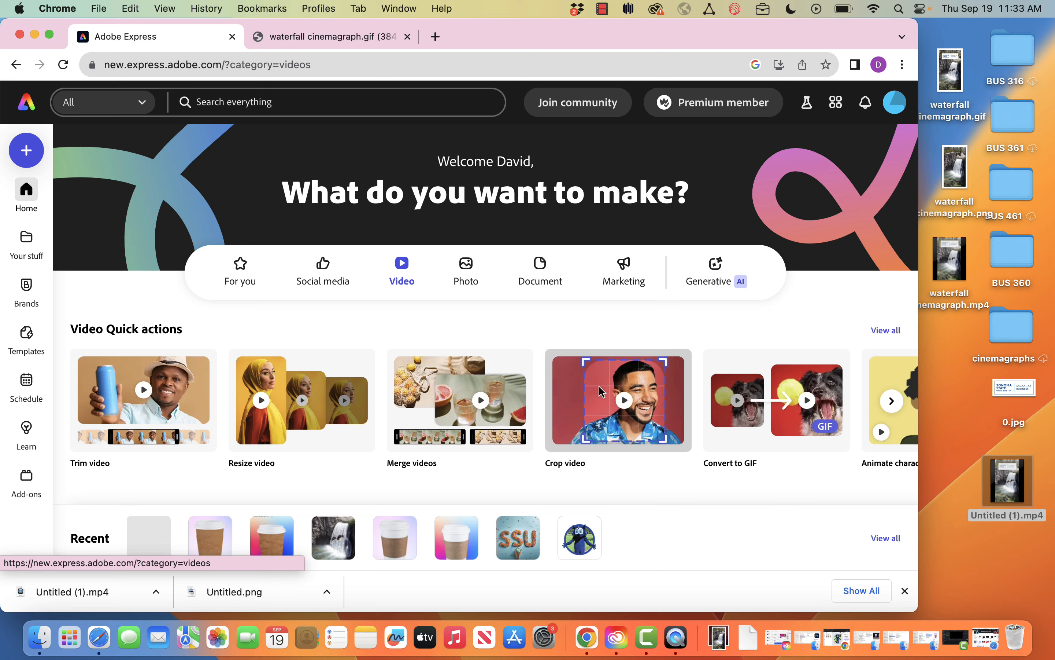
click(757, 426)
drag(1010, 502, 393, 365)
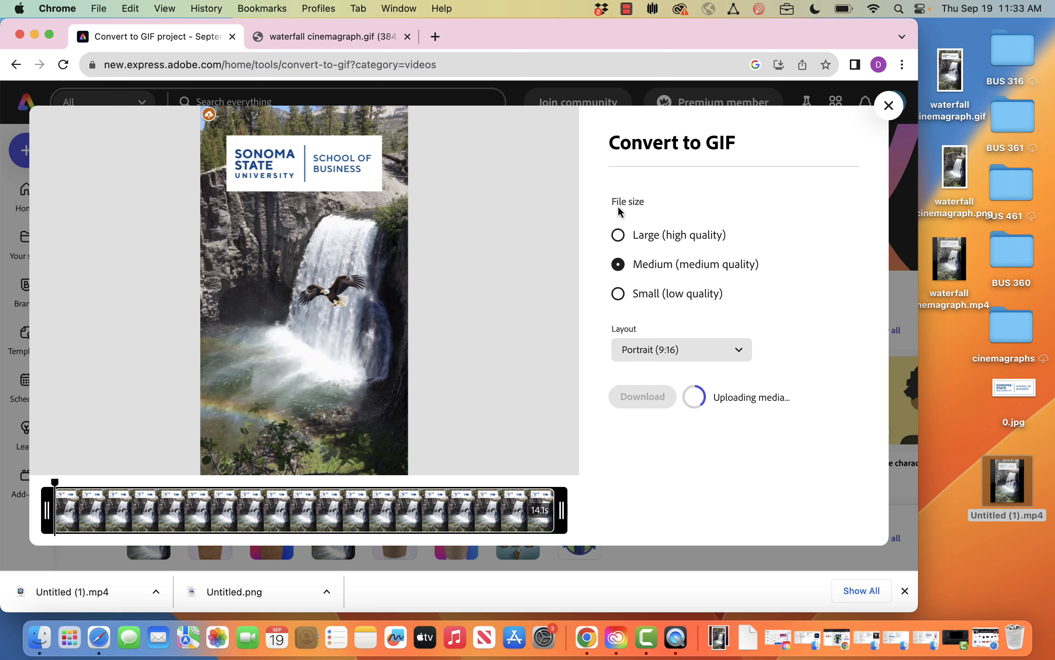
click(629, 238)
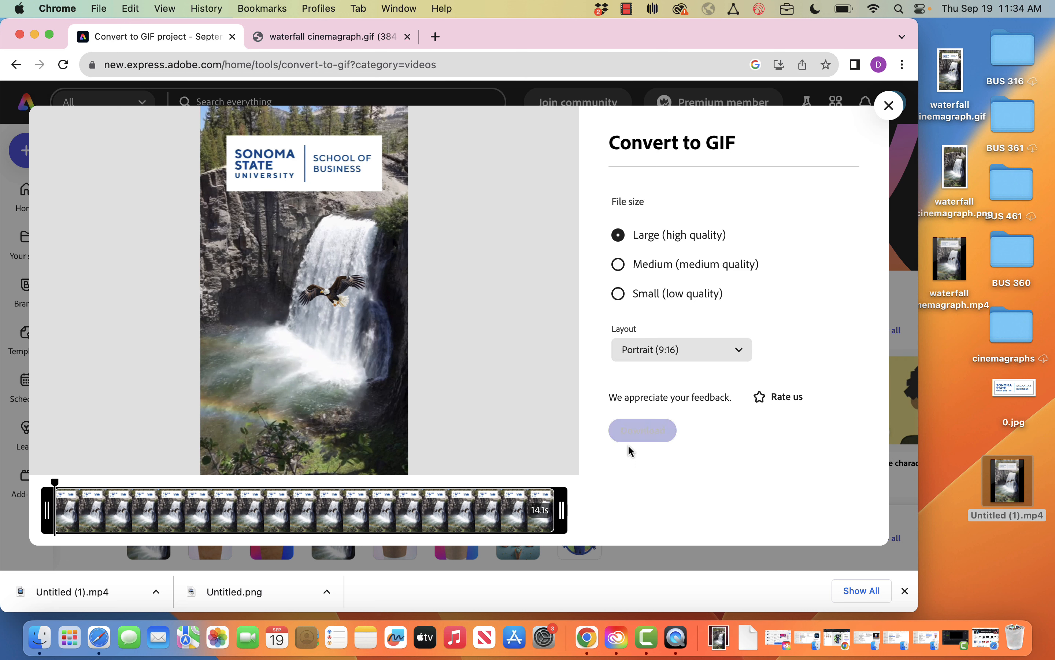
- Download the converted GIF, place it on the desktop and open it in Chrome
click(637, 445)
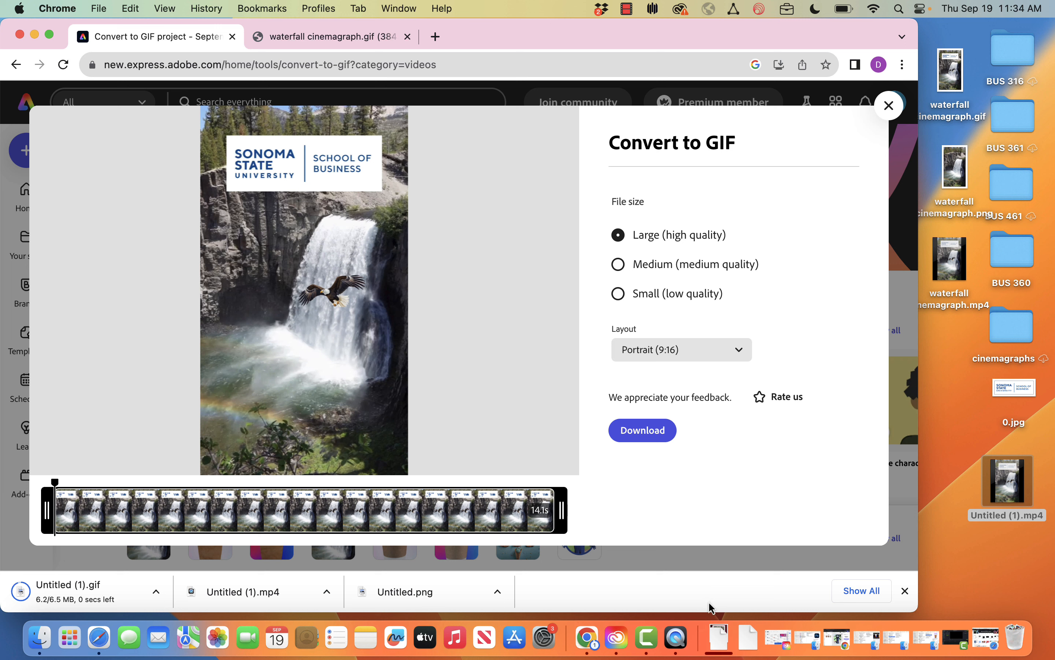
click(719, 637)
drag(718, 577, 589, 629)
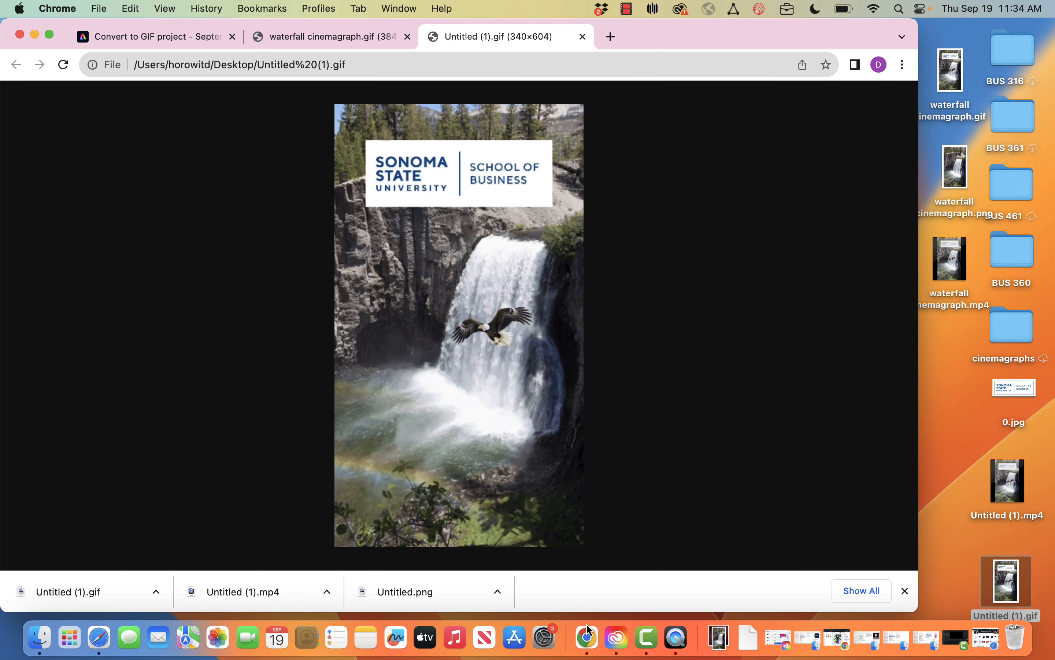